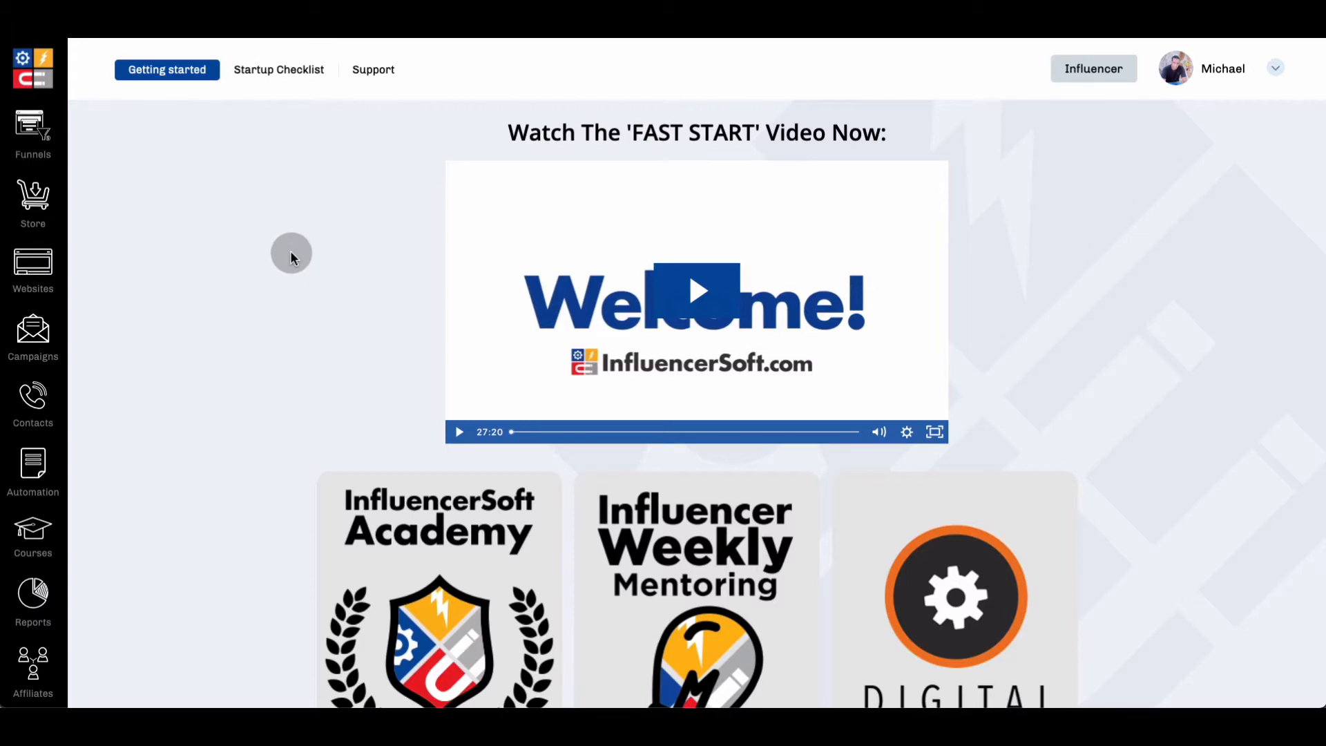
Start a new webinar room in the website webinars area and title it "Test"
{"action": "left_click", "coordinate": [36, 266]}
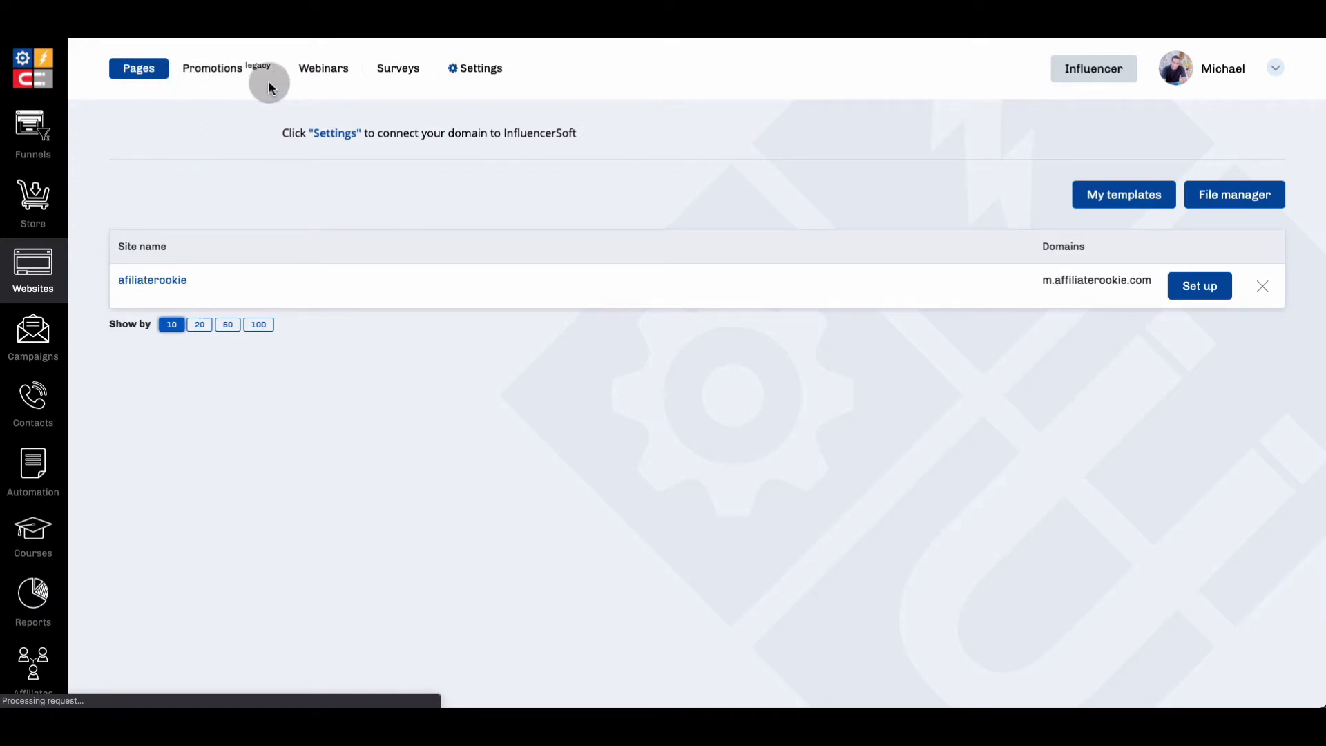
{"action": "left_click", "coordinate": [327, 70]}
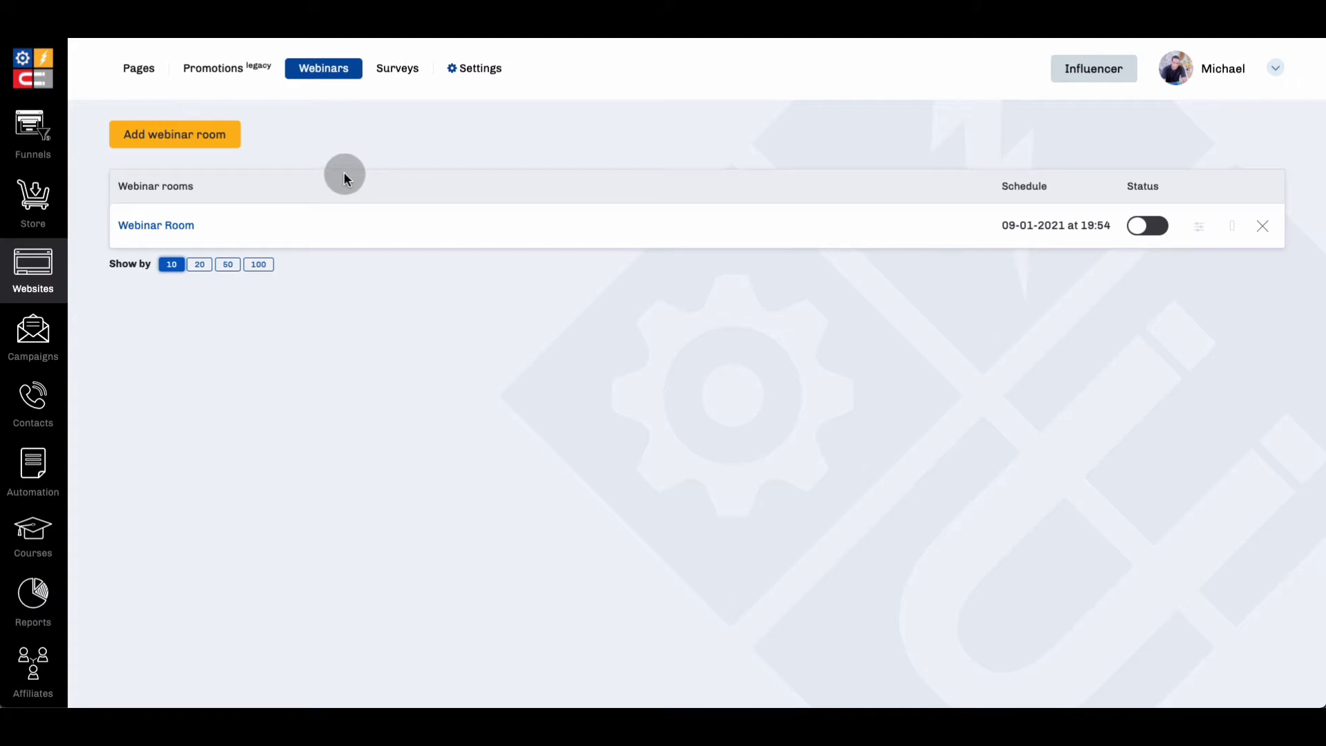
{"action": "left_click", "coordinate": [187, 143]}
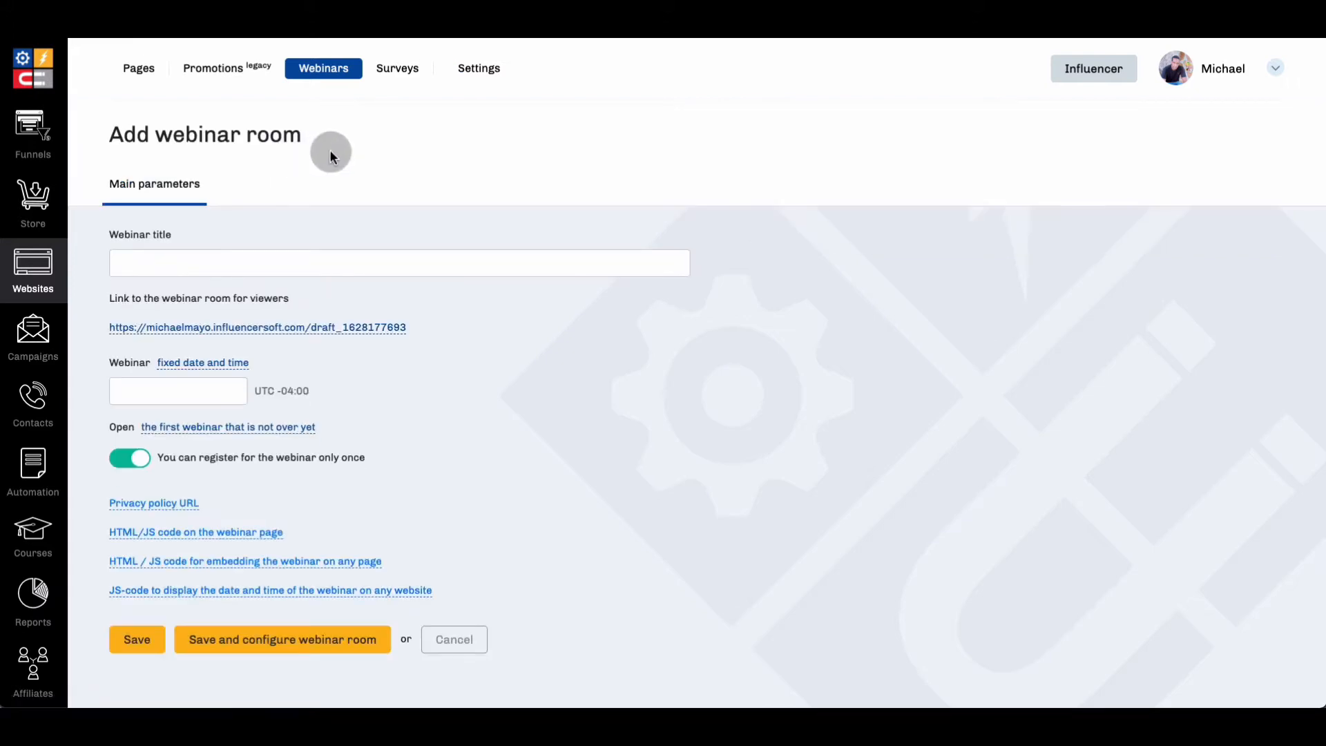
{"action": "left_click", "coordinate": [171, 260]}
{"action": "type", "text": "Test"}
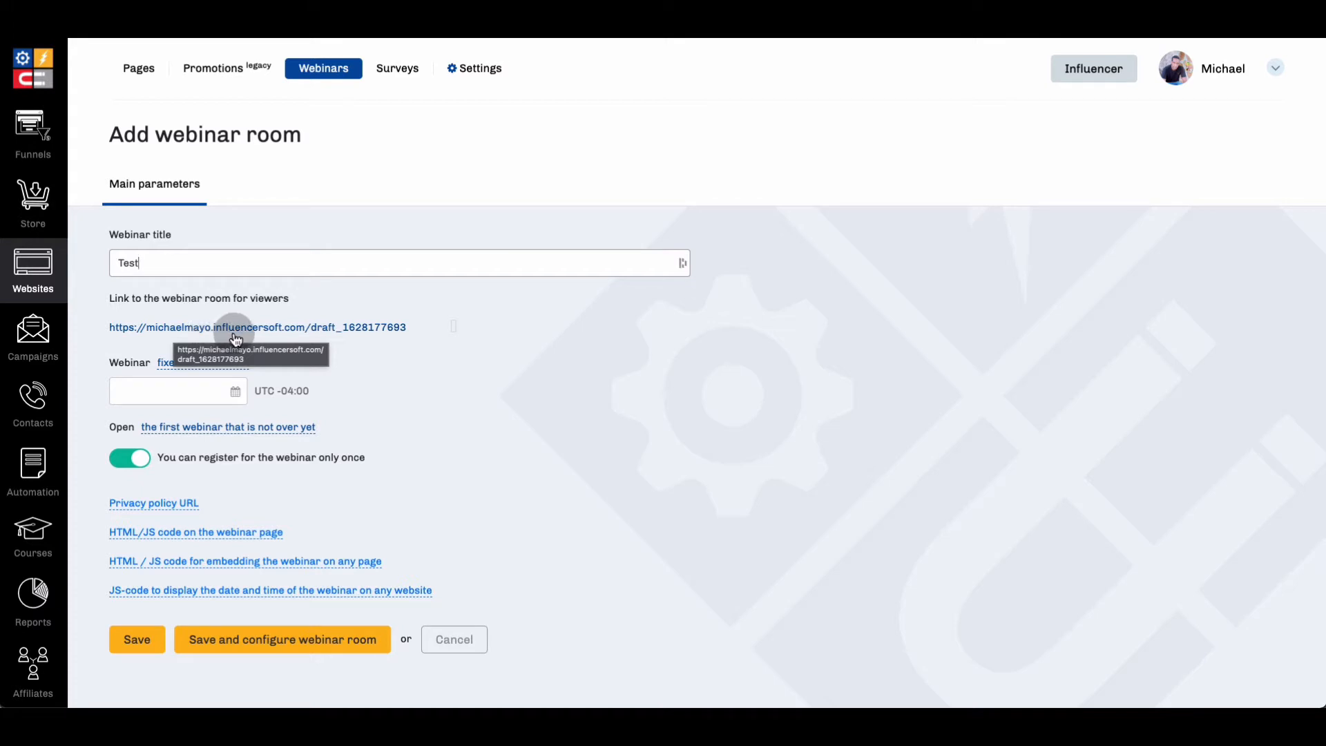
Set the viewer link of the webinar room to the domain m.affiliaterookie.com with the path "test"
{"action": "left_click", "coordinate": [401, 330]}
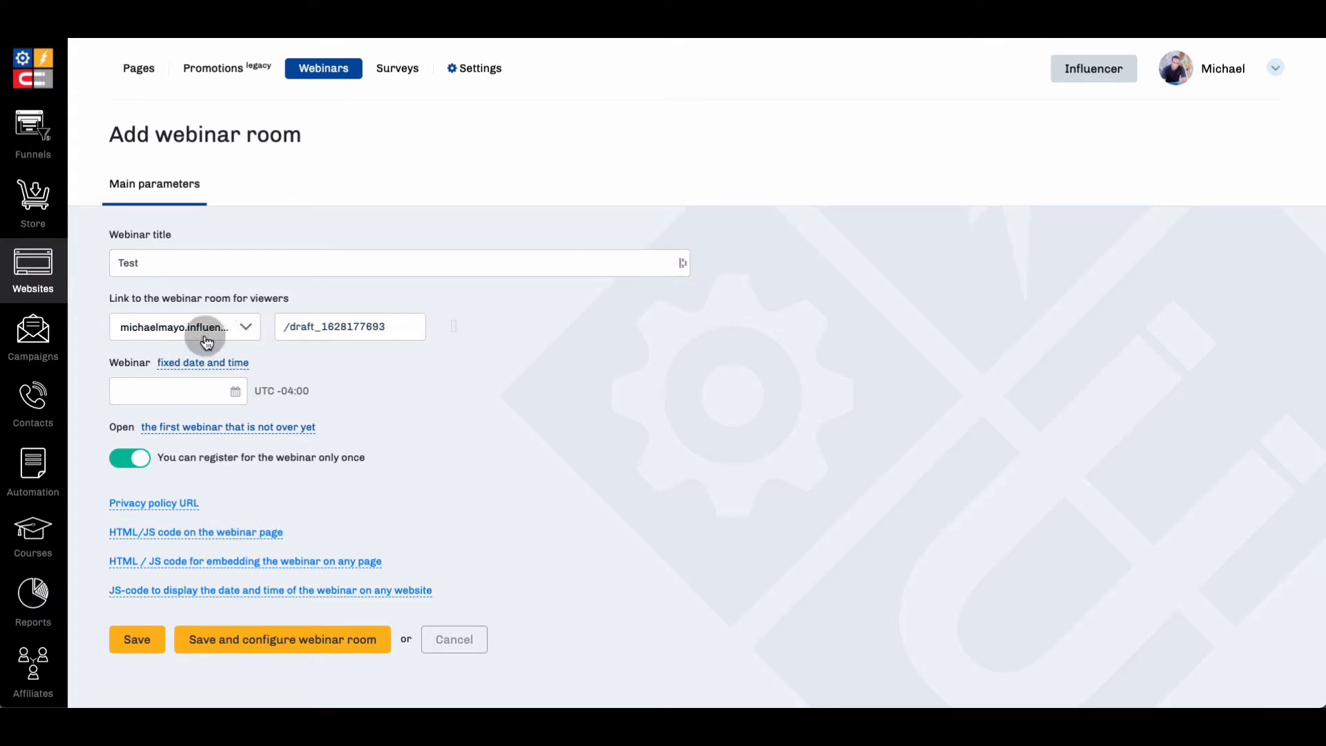
{"action": "left_click", "coordinate": [245, 330]}
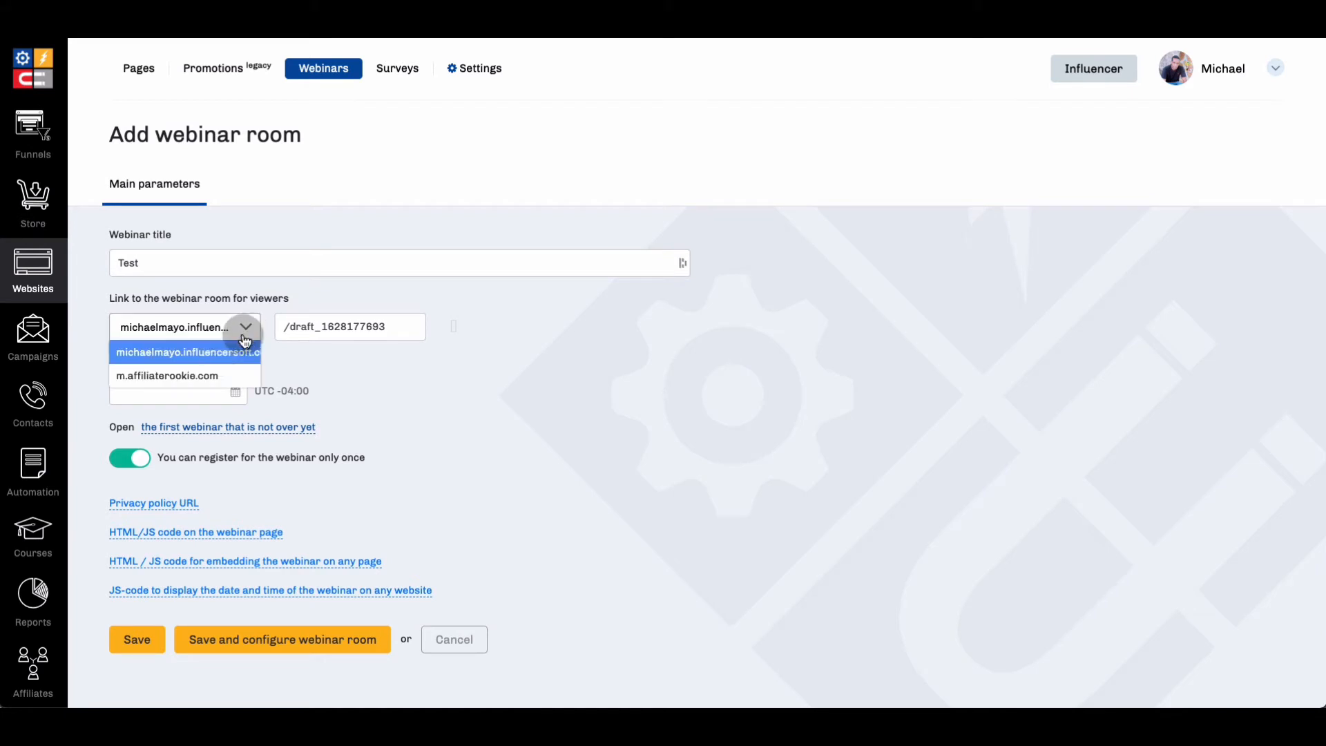
{"action": "left_click", "coordinate": [184, 376]}
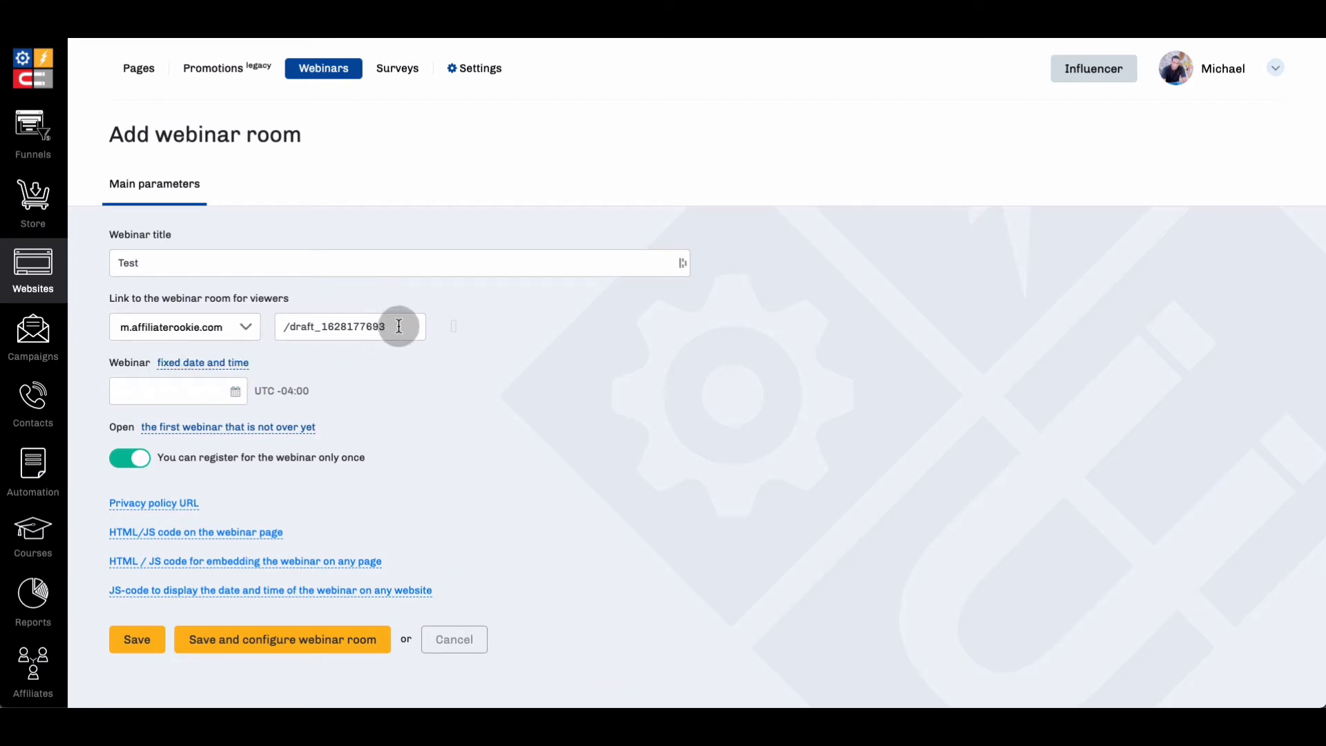
{"action": "left_click_drag", "start_coordinate": [399, 325], "coordinate": [285, 327]}
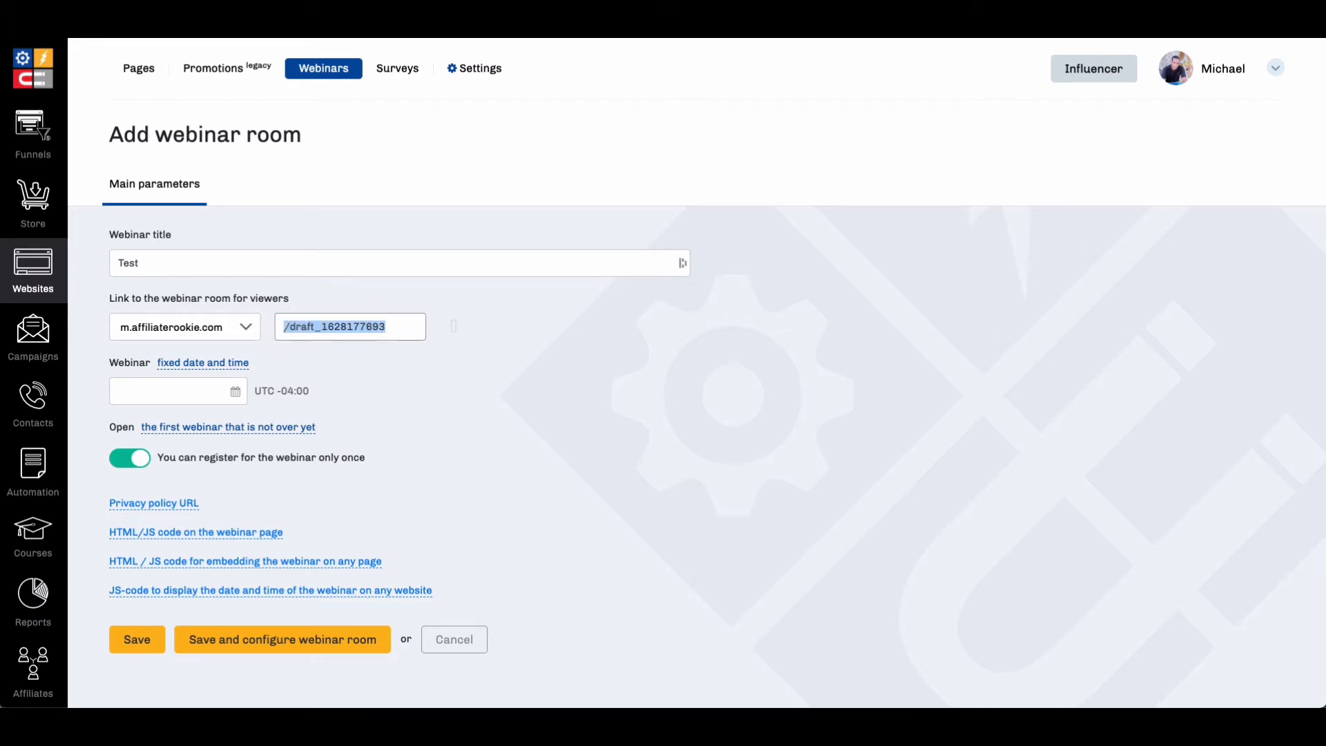
{"action": "key", "text": "BackSpace"}
{"action": "type", "text": "test"}
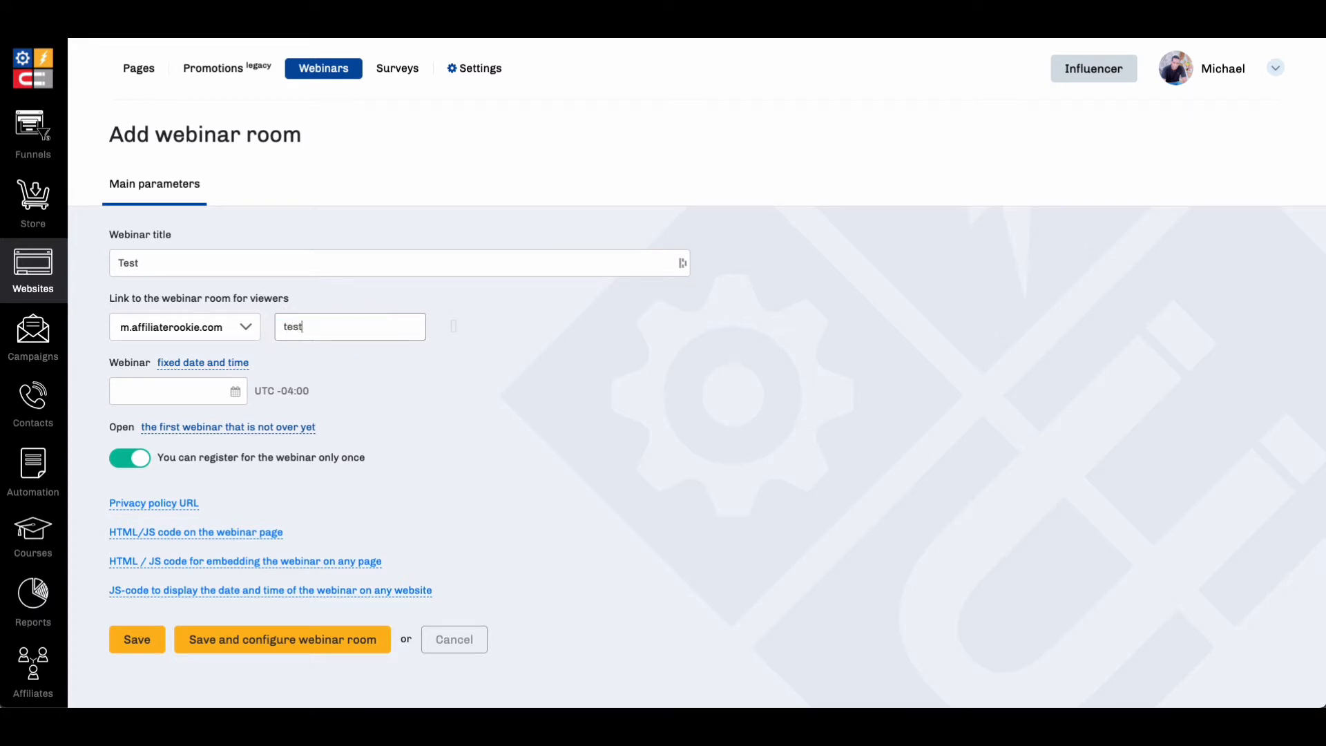
{"action": "scroll", "coordinate": [311, 328], "scroll_direction": "down", "scroll_amount": 1}
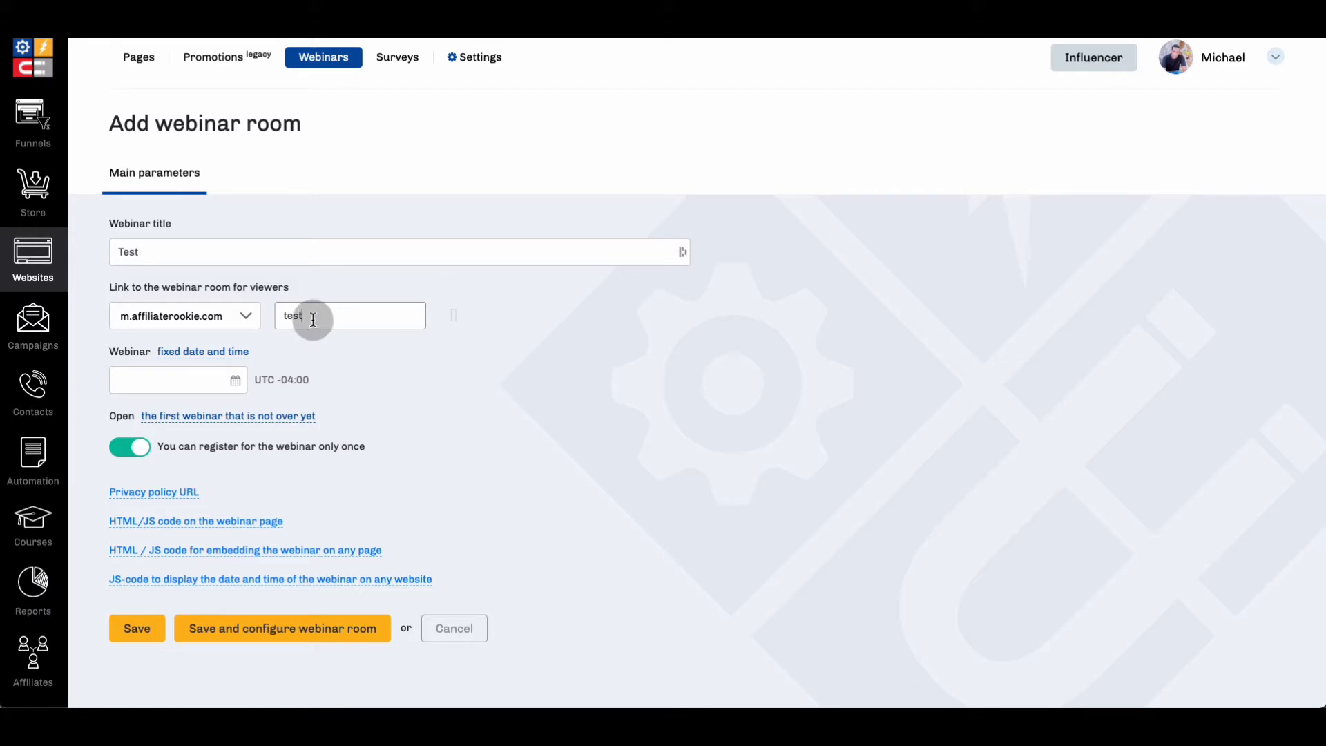
{"action": "left_click", "coordinate": [374, 326]}
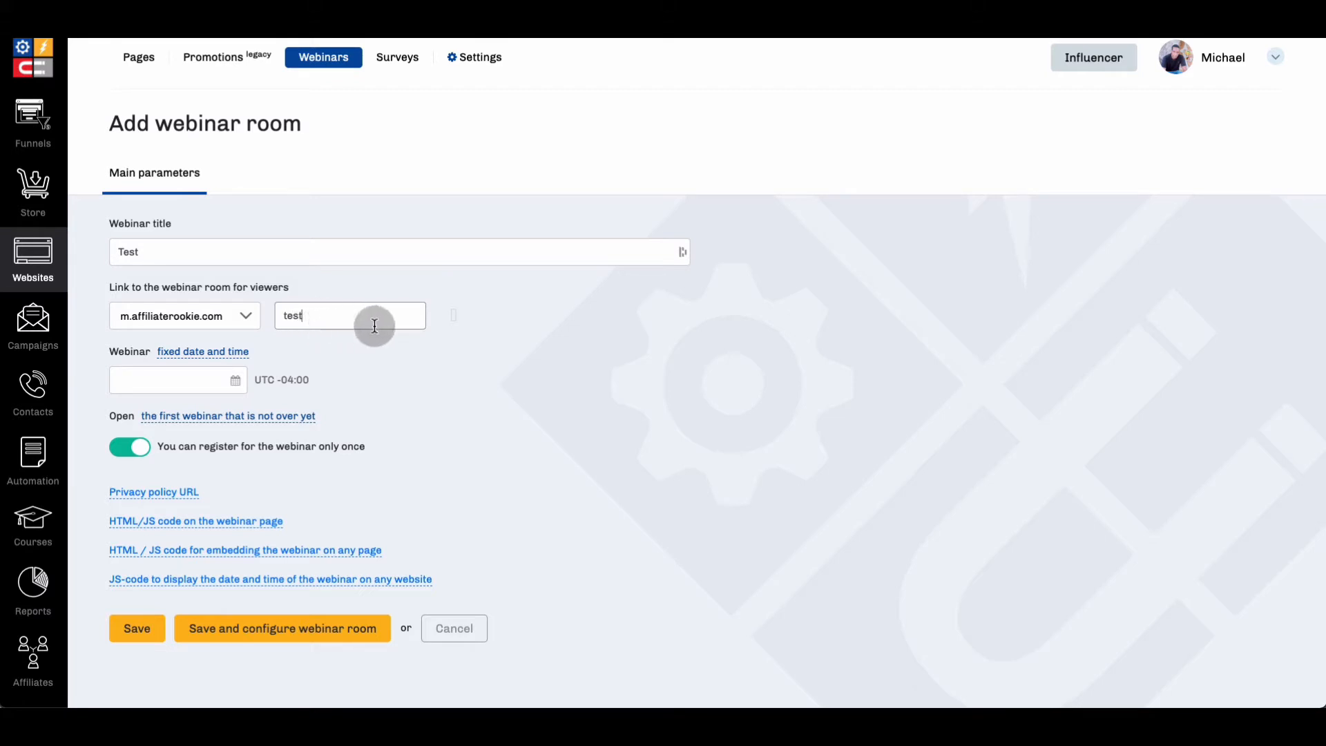
Try the webinar schedule types "on fixed days of the week" and "after X days", and return to "fixed date and time"
{"action": "left_click", "coordinate": [206, 352]}
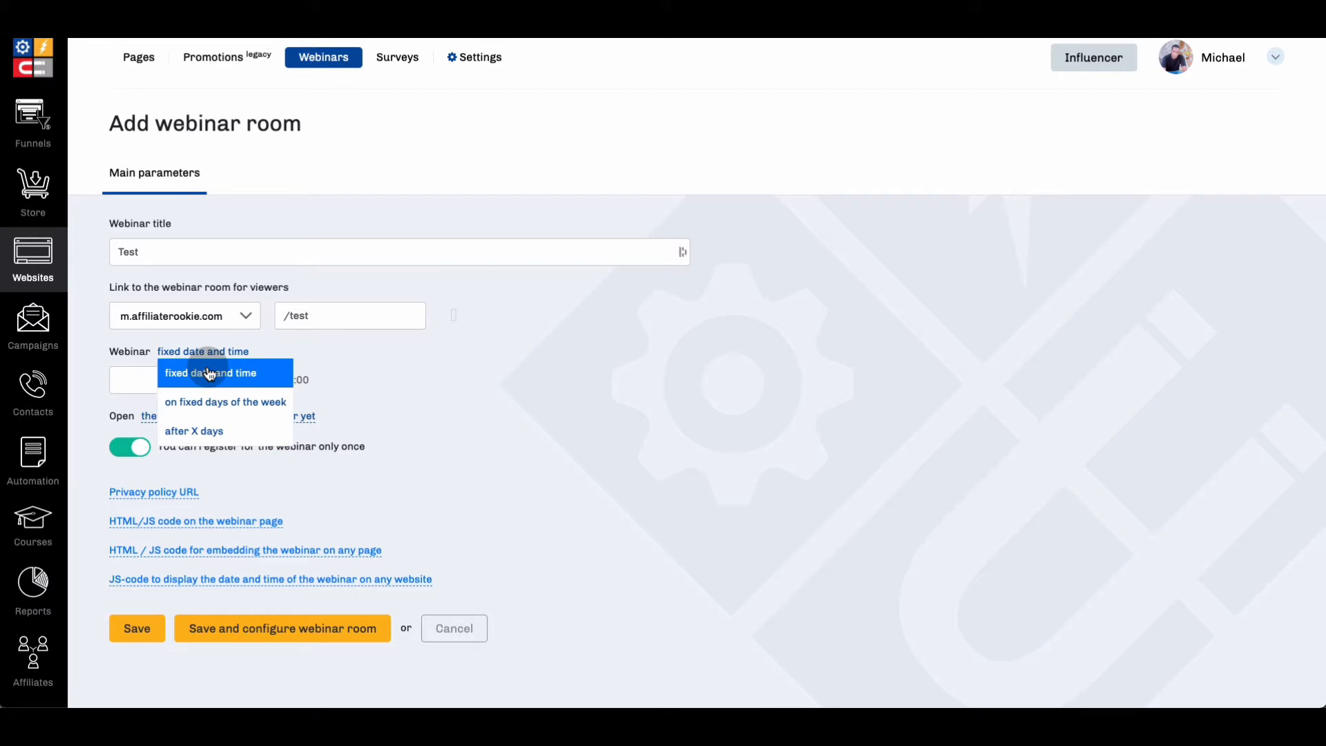
{"action": "left_click", "coordinate": [204, 408]}
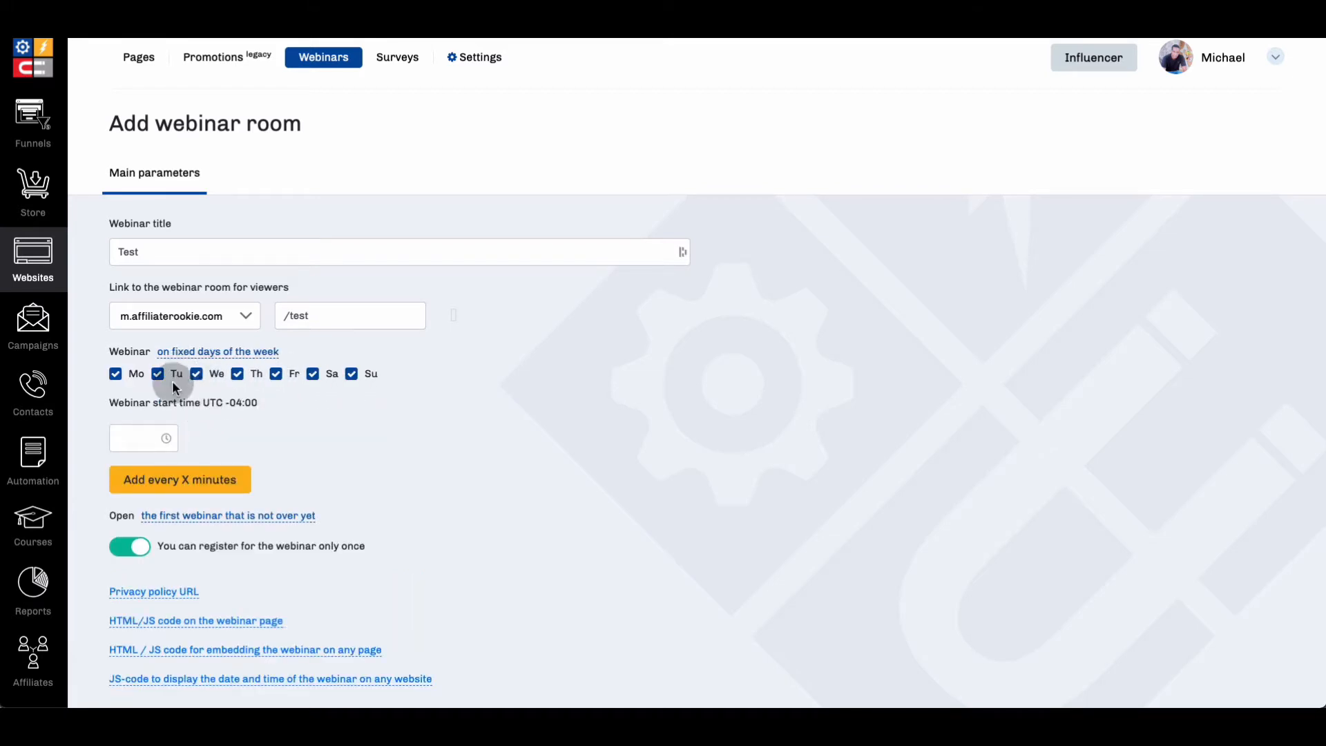
{"action": "left_click", "coordinate": [201, 352]}
{"action": "left_click", "coordinate": [195, 431]}
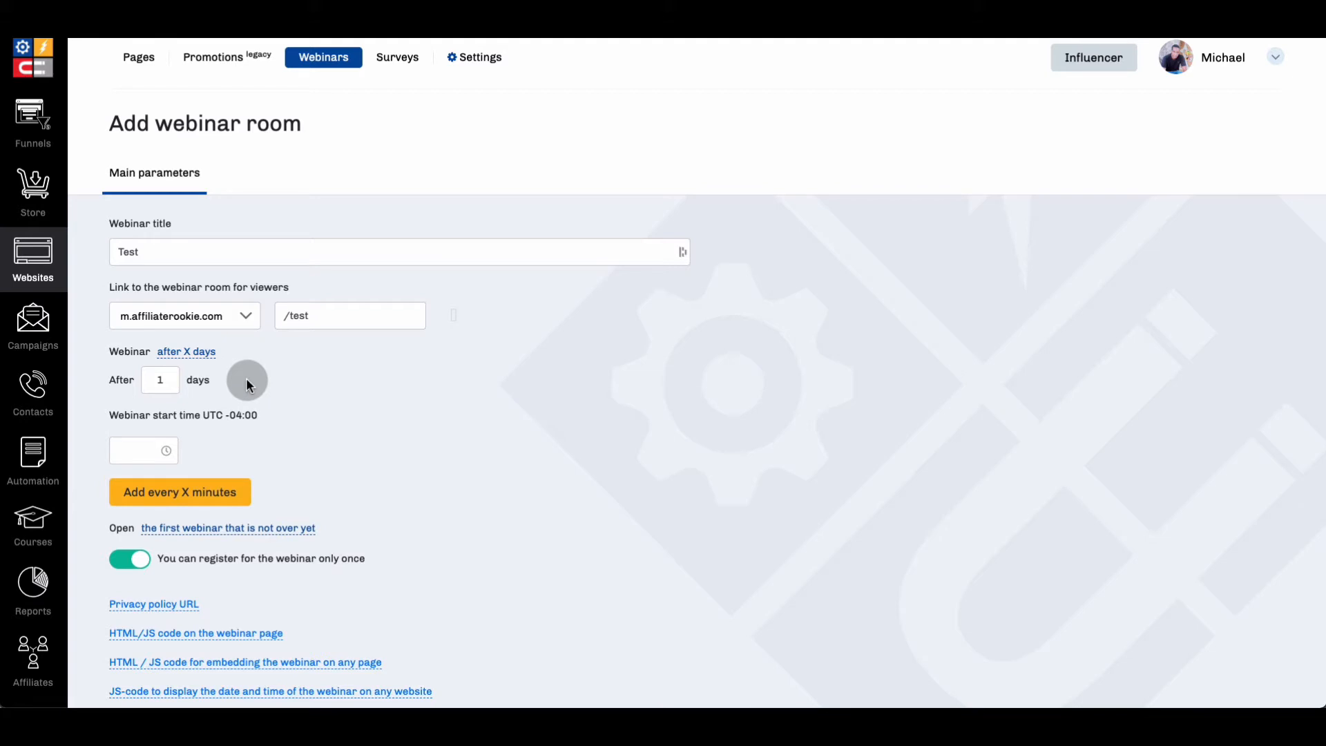
{"action": "left_click", "coordinate": [196, 354]}
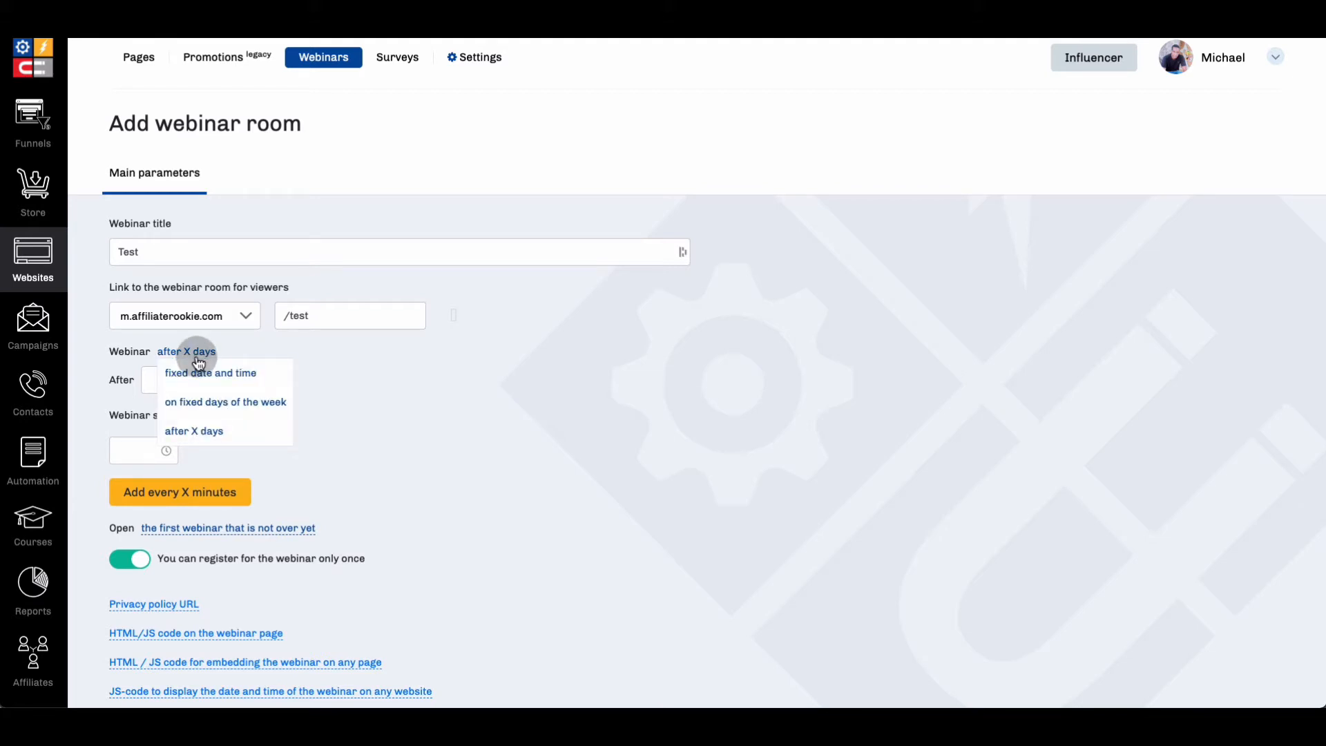
{"action": "left_click", "coordinate": [194, 372]}
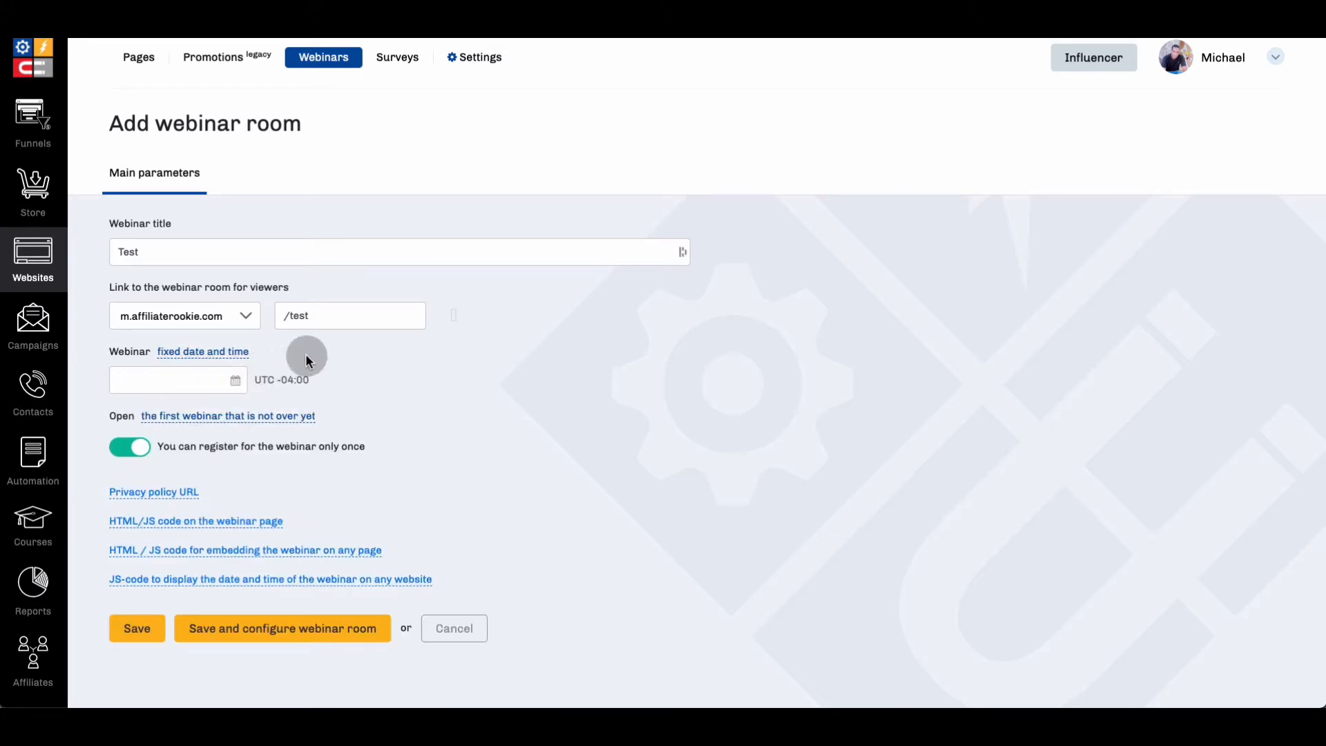
{"action": "left_click", "coordinate": [236, 382]}
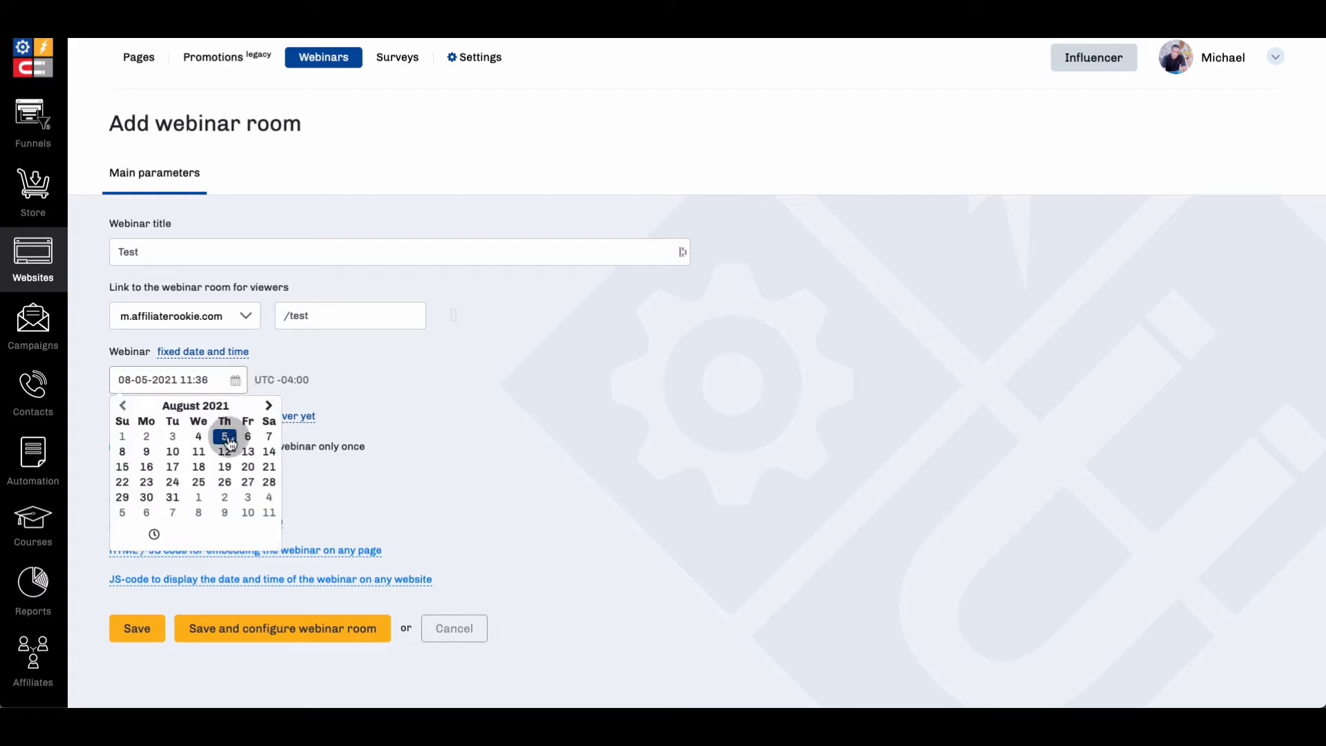
{"action": "left_click", "coordinate": [247, 436]}
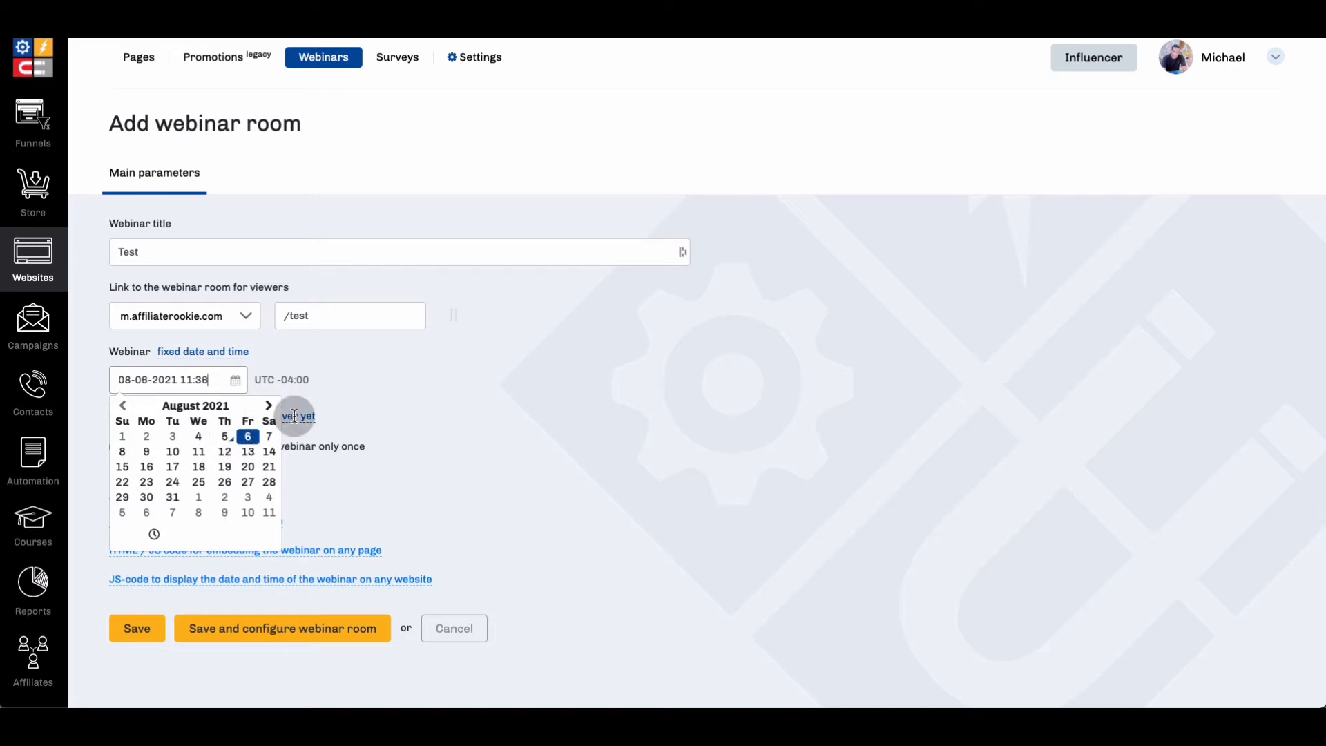
{"action": "left_click", "coordinate": [321, 391]}
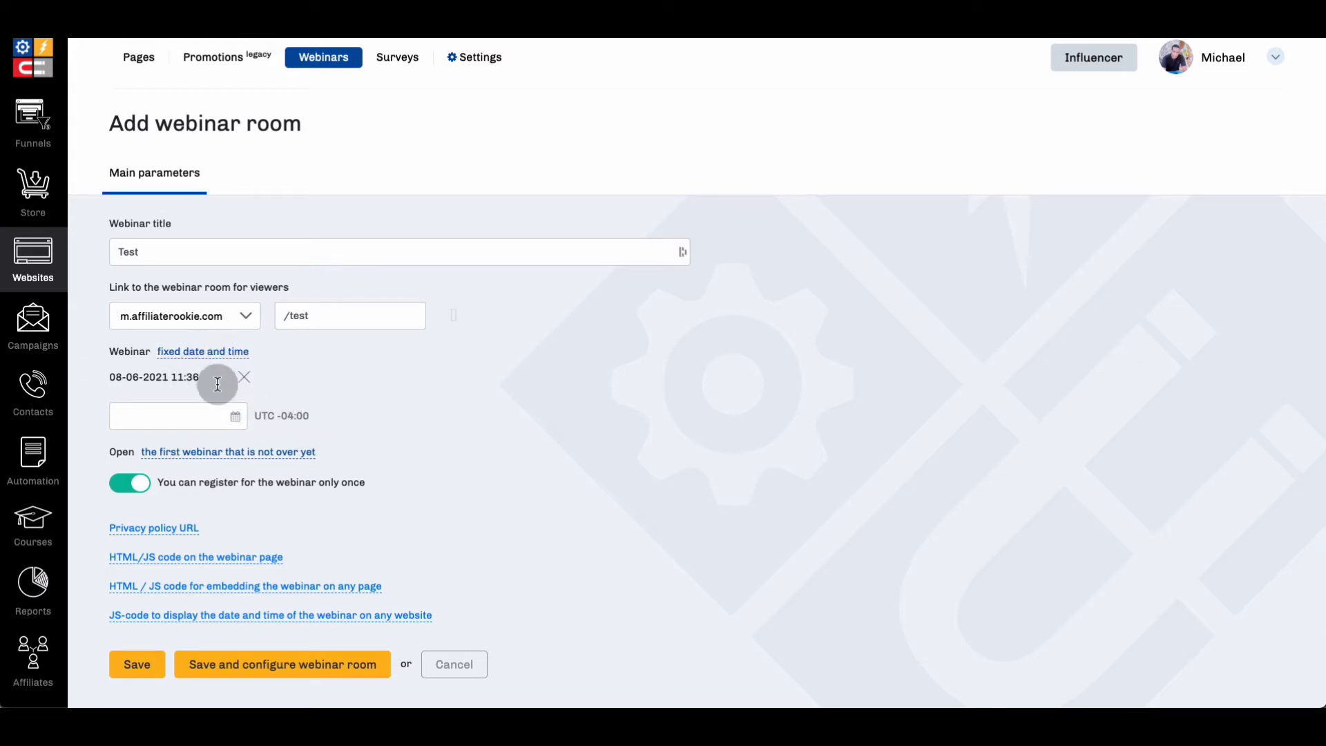
{"action": "left_click", "coordinate": [244, 376]}
Add a webinar session on 08-06-2021 at 11:00 to the fixed schedule
{"action": "left_click", "coordinate": [227, 381]}
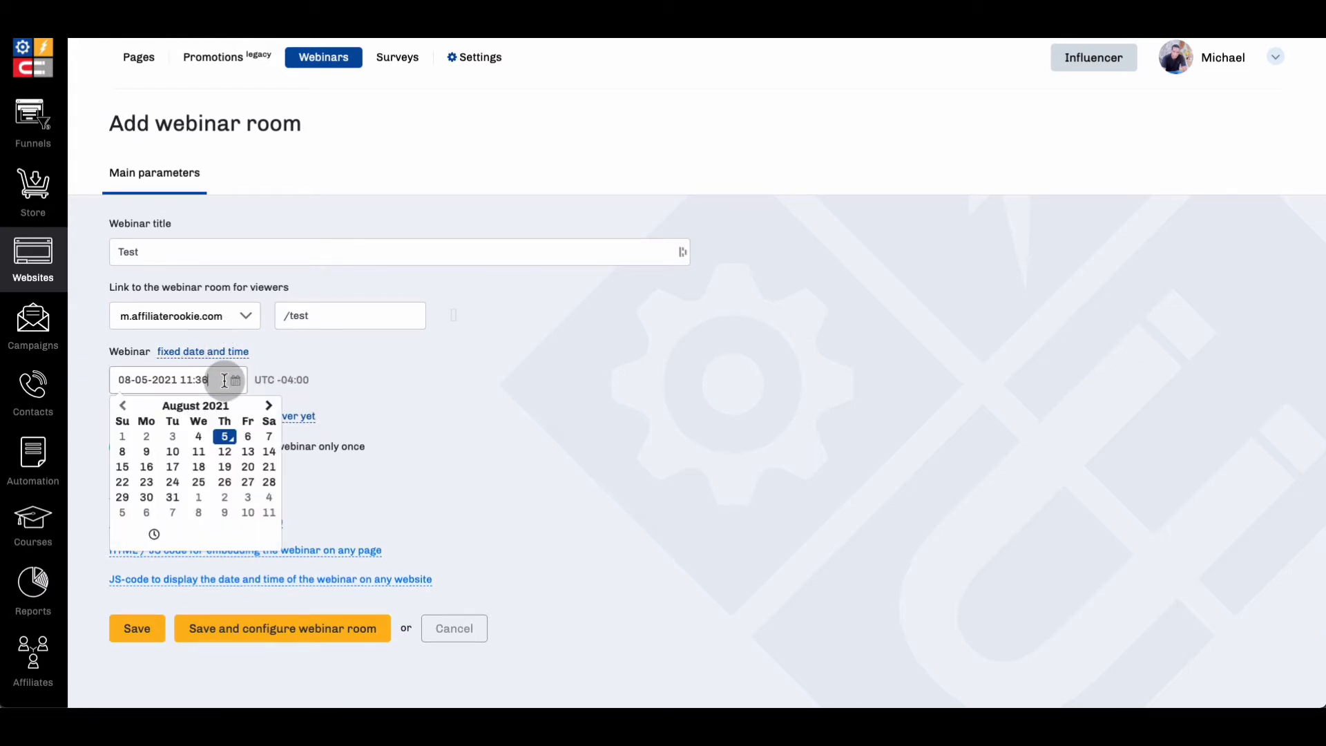
{"action": "left_click", "coordinate": [247, 436]}
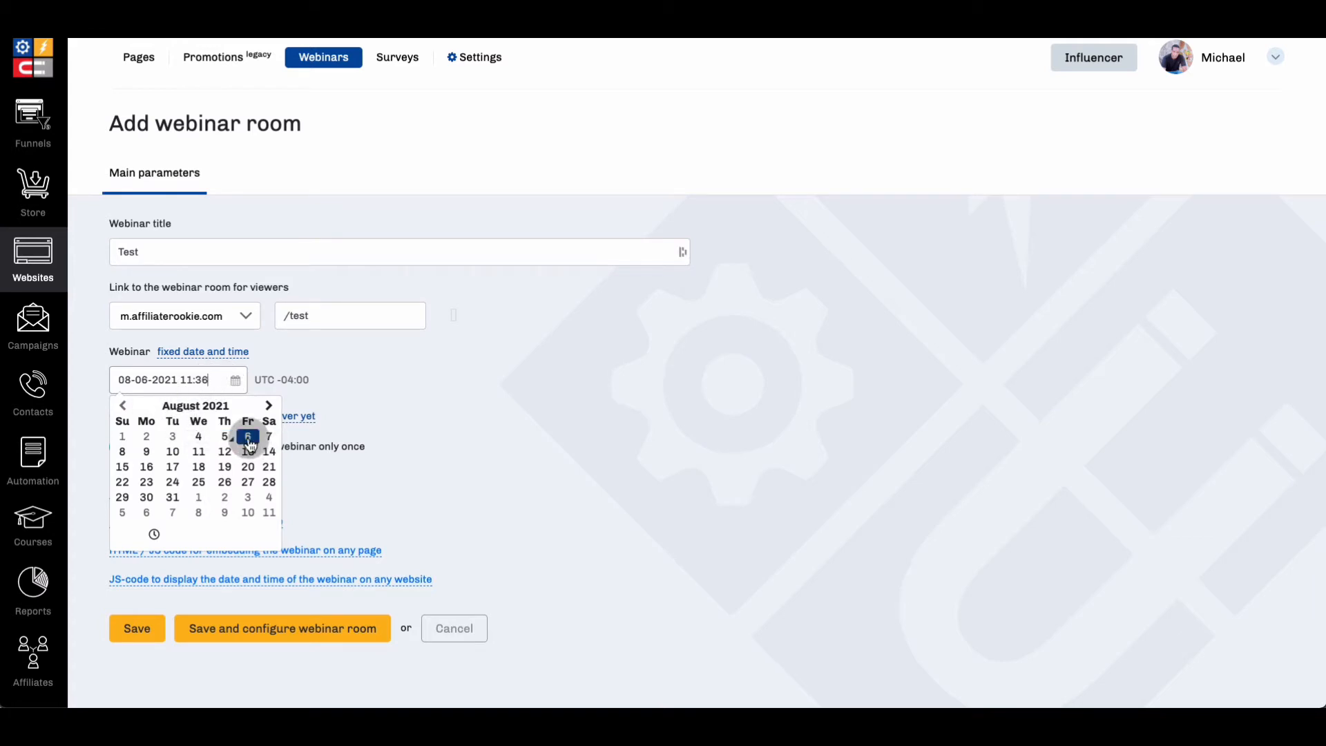
{"action": "left_click", "coordinate": [154, 537]}
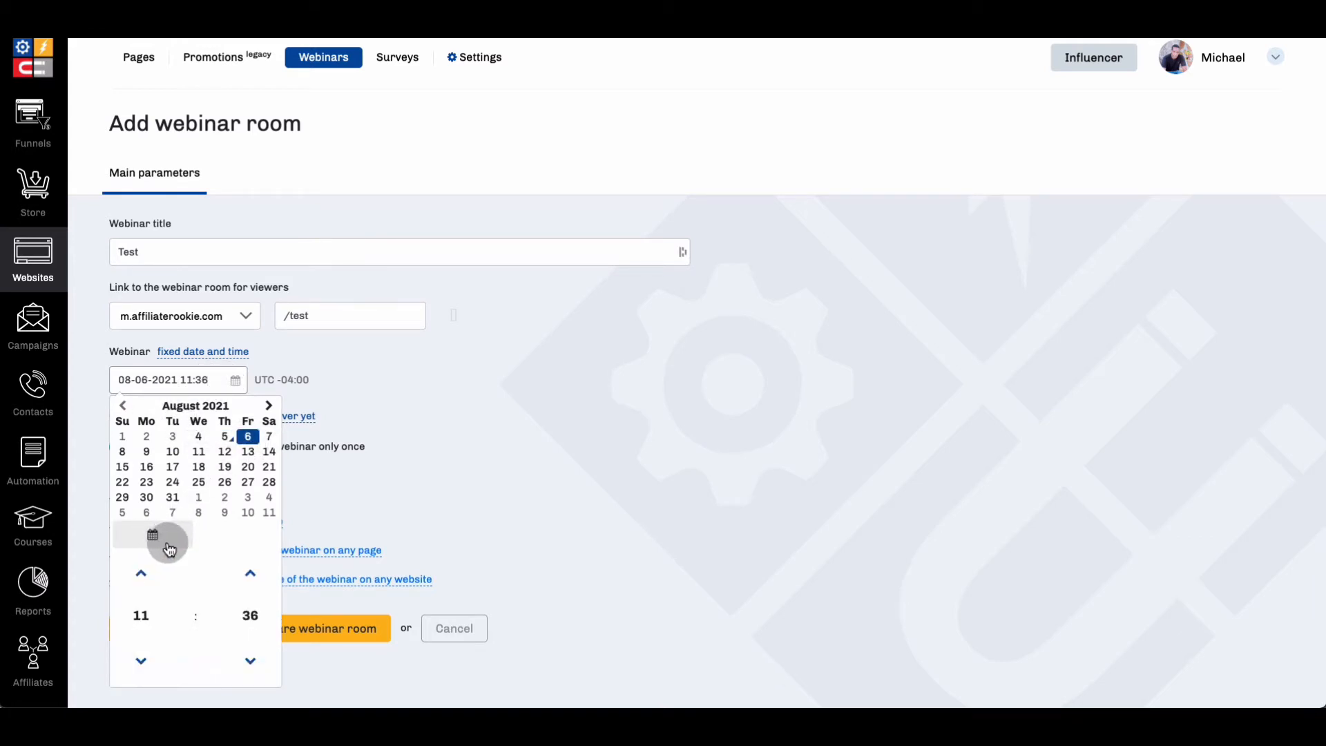
{"action": "left_click", "coordinate": [142, 625]}
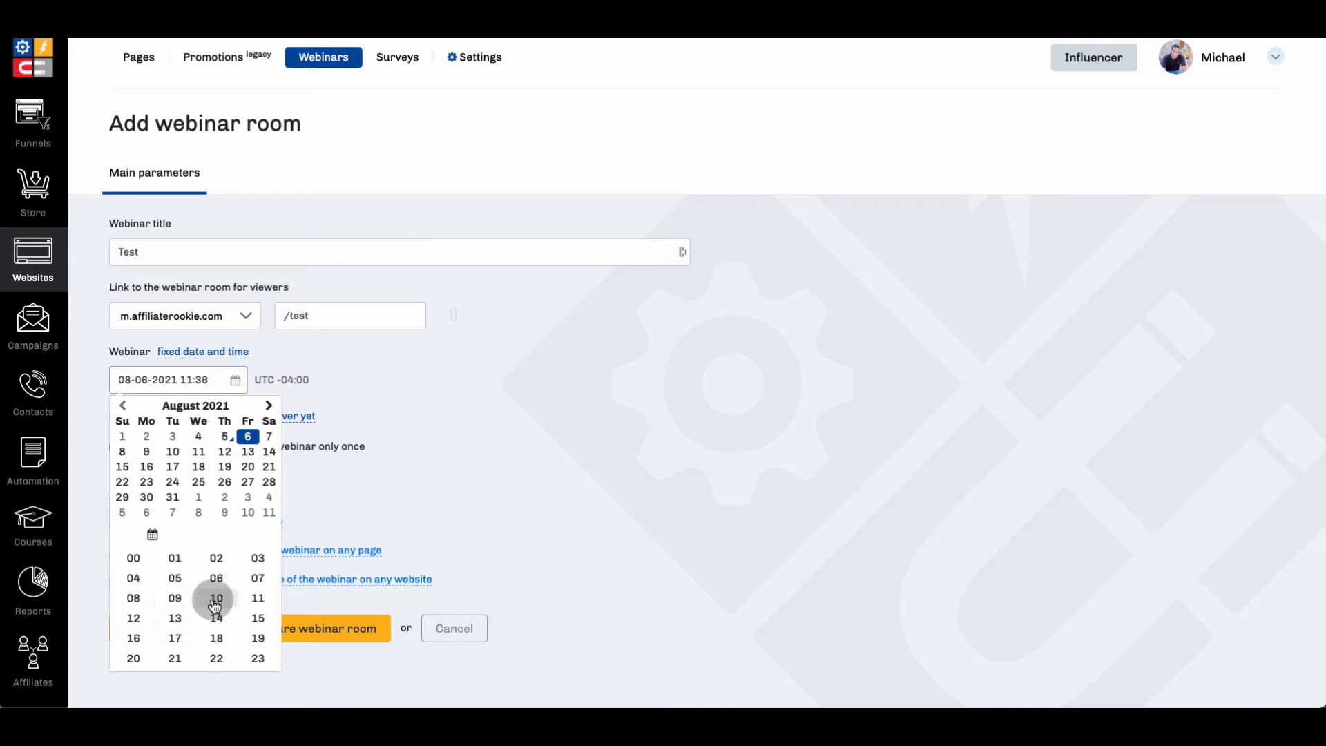
{"action": "left_click", "coordinate": [258, 598]}
{"action": "left_click", "coordinate": [250, 613]}
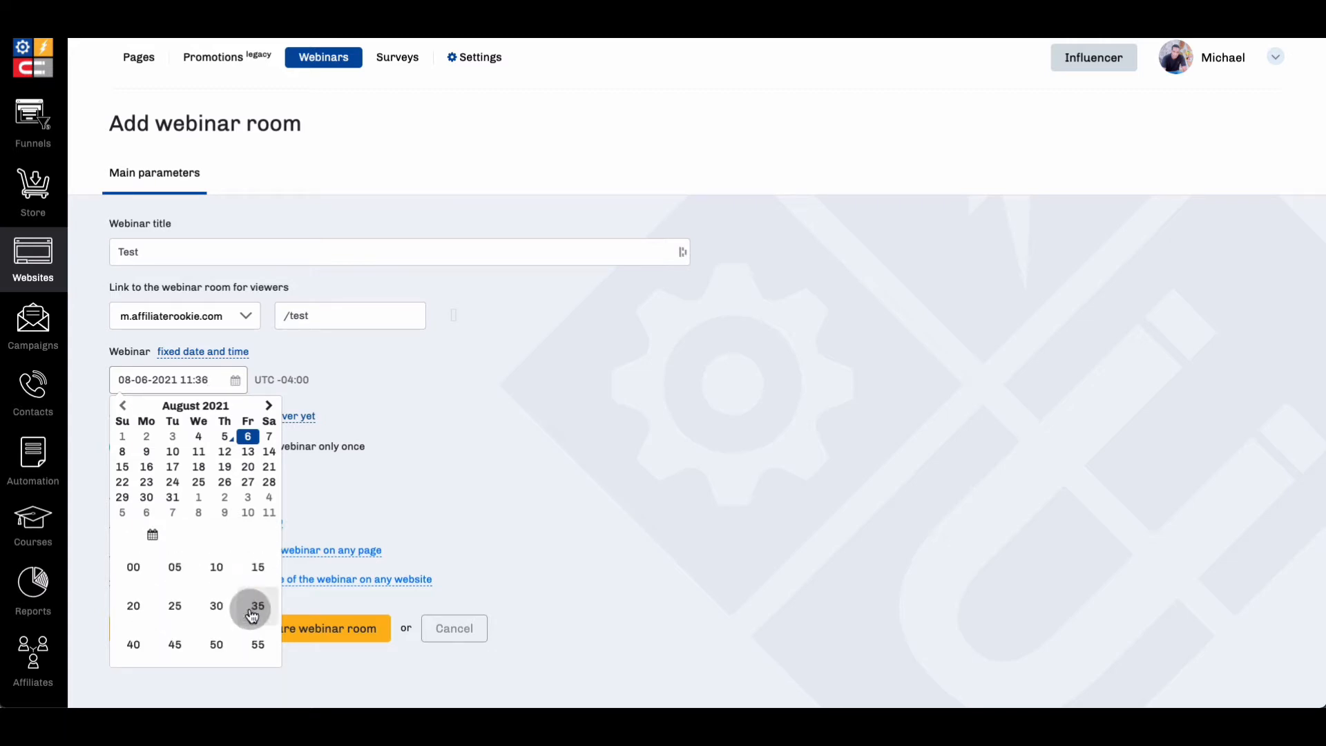
{"action": "left_click", "coordinate": [152, 568]}
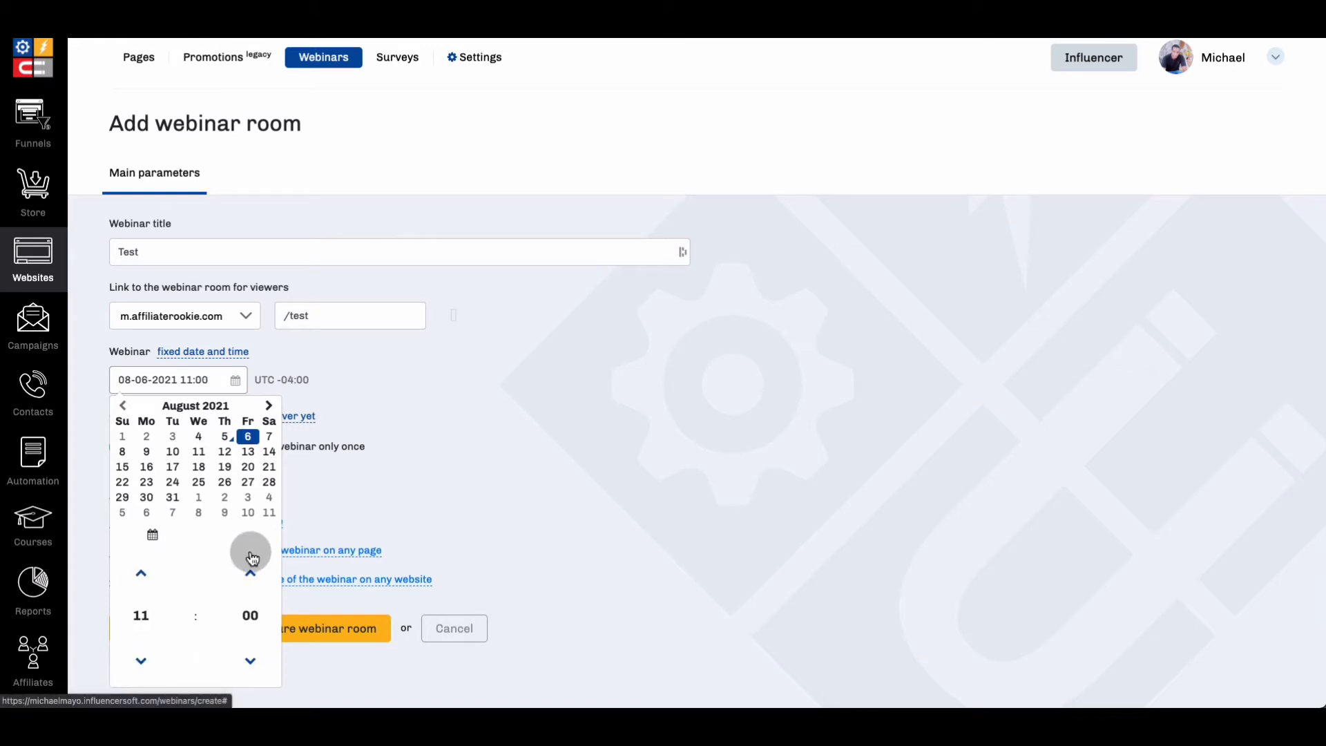
{"action": "left_click", "coordinate": [412, 488]}
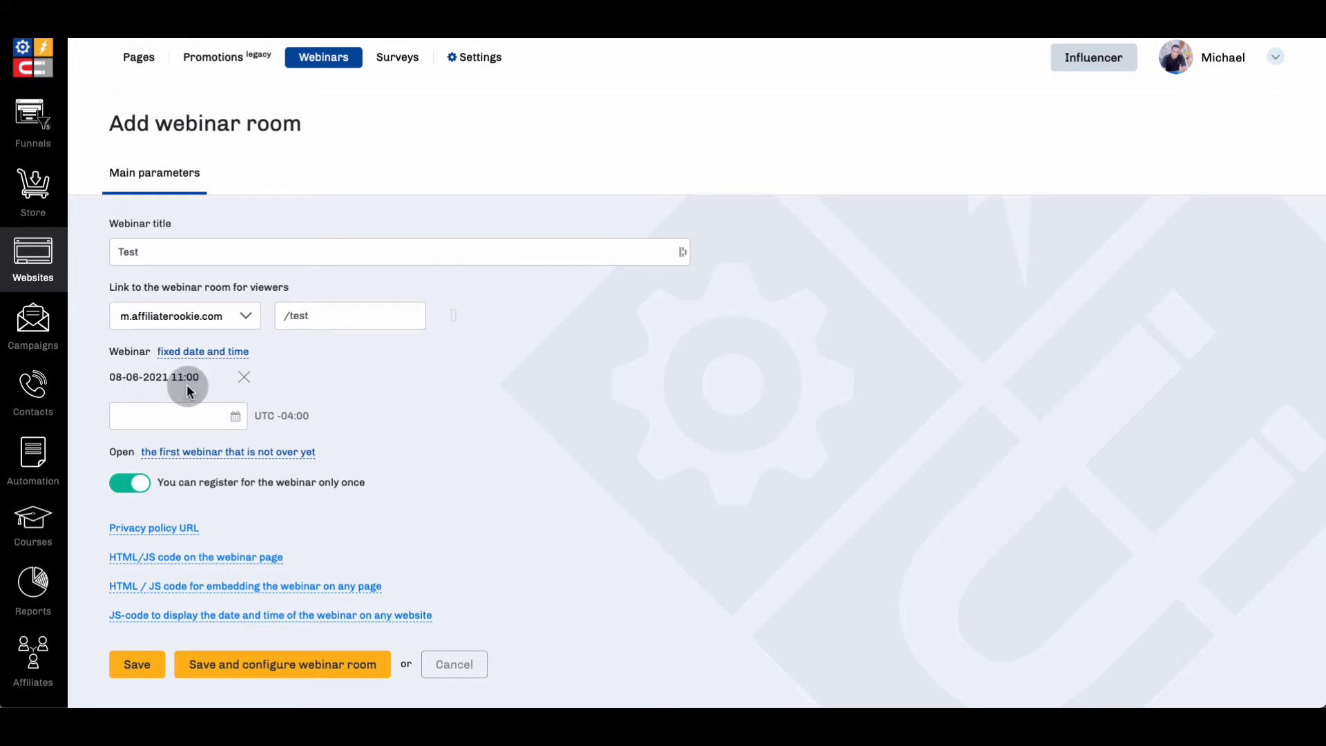
Add a second webinar session on 08-07-2021 at 11:00
{"action": "left_click", "coordinate": [236, 417]}
{"action": "left_click", "coordinate": [268, 473]}
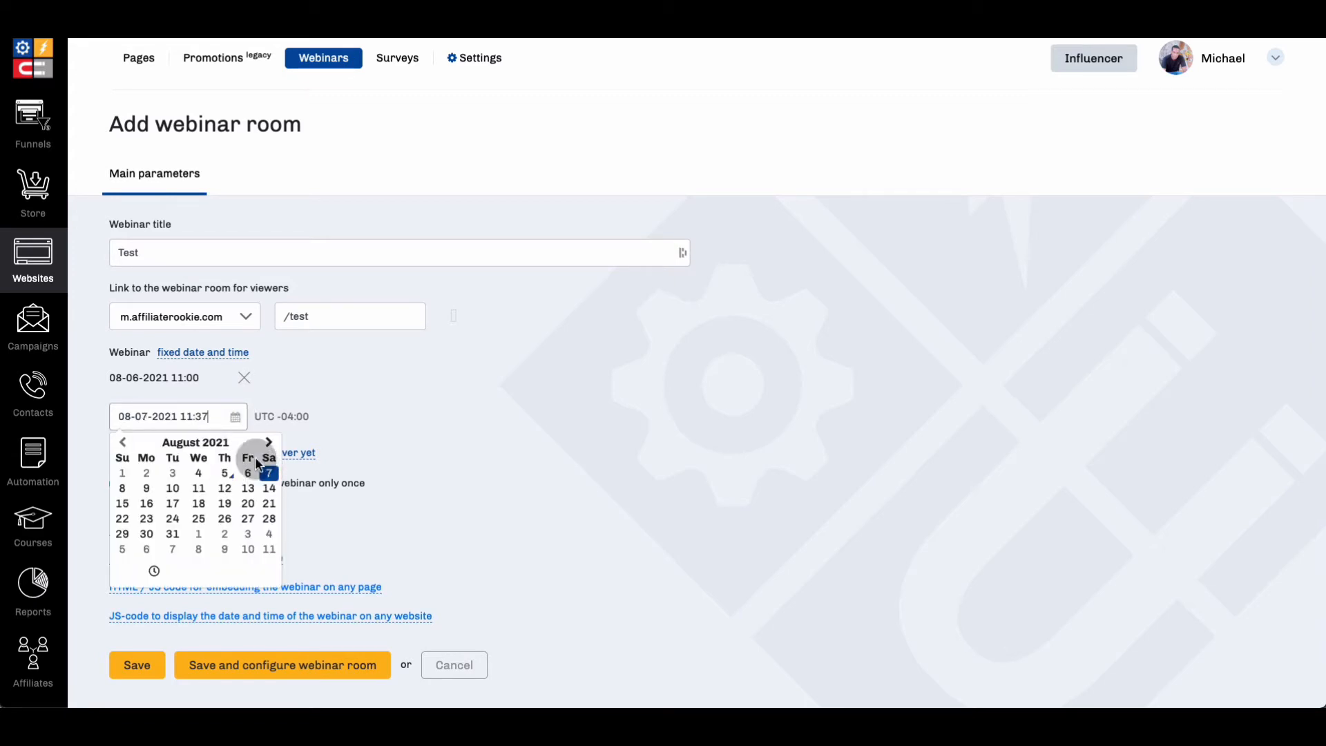
{"action": "left_click", "coordinate": [154, 569]}
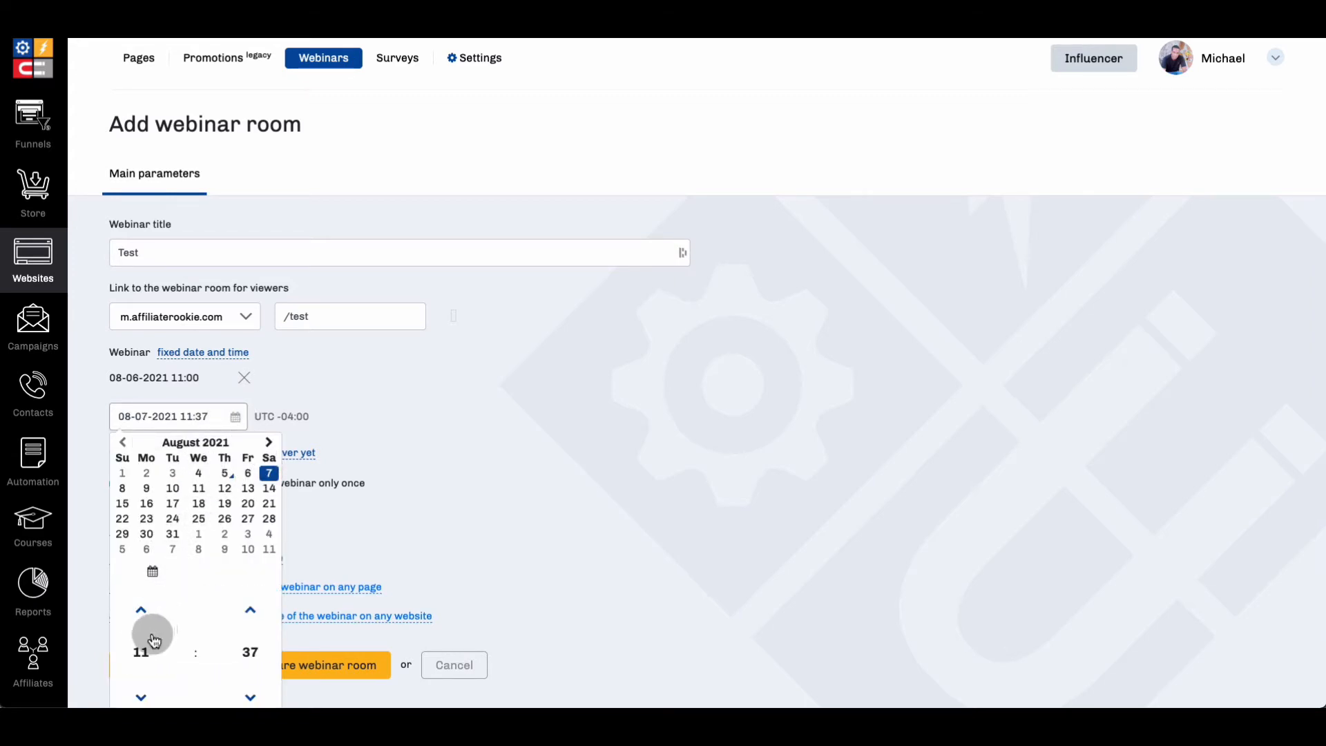
{"action": "left_click", "coordinate": [258, 653]}
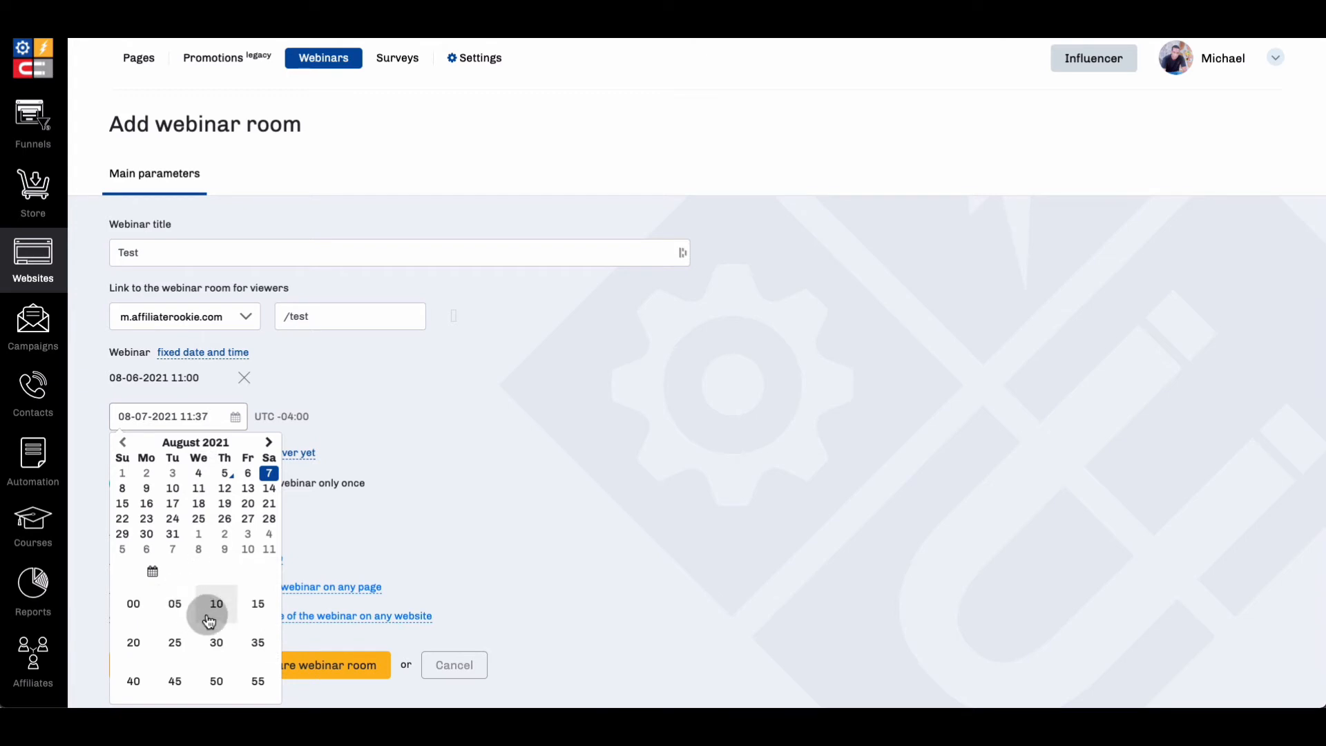
{"action": "left_click", "coordinate": [136, 608]}
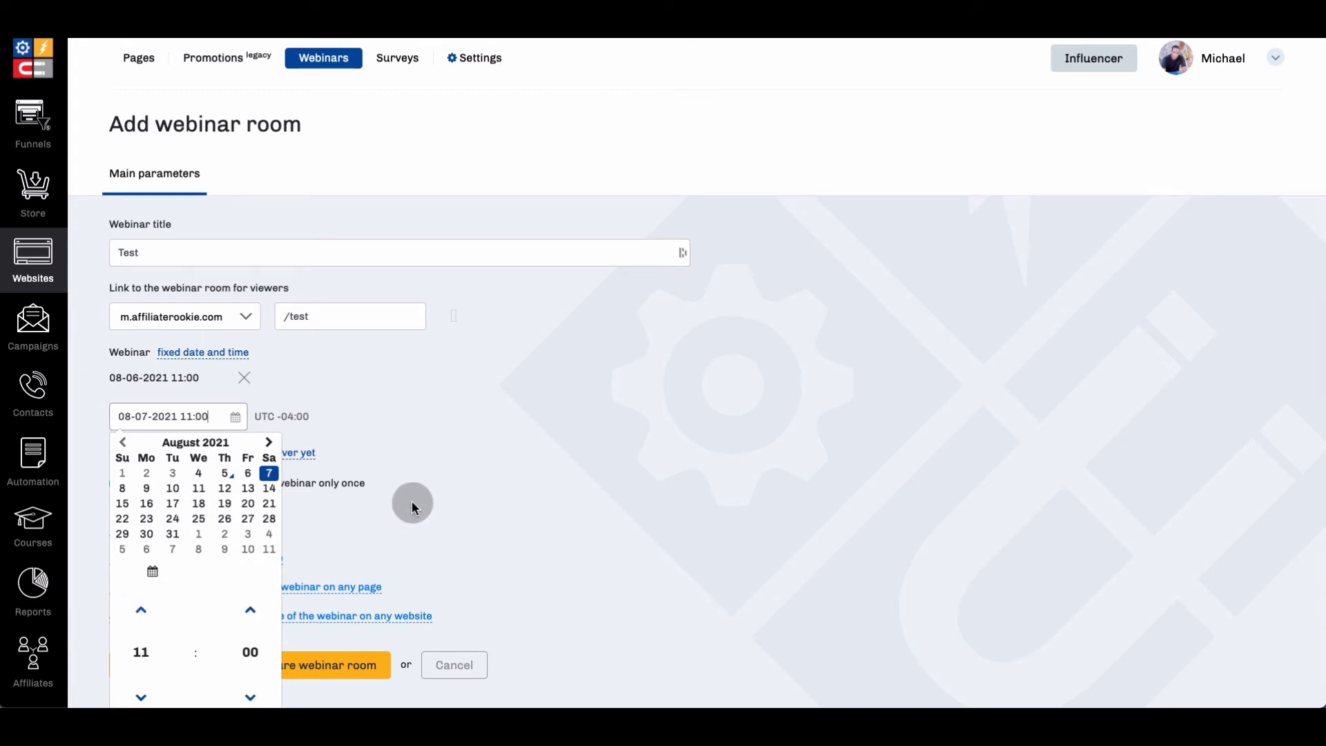
{"action": "left_click", "coordinate": [400, 516]}
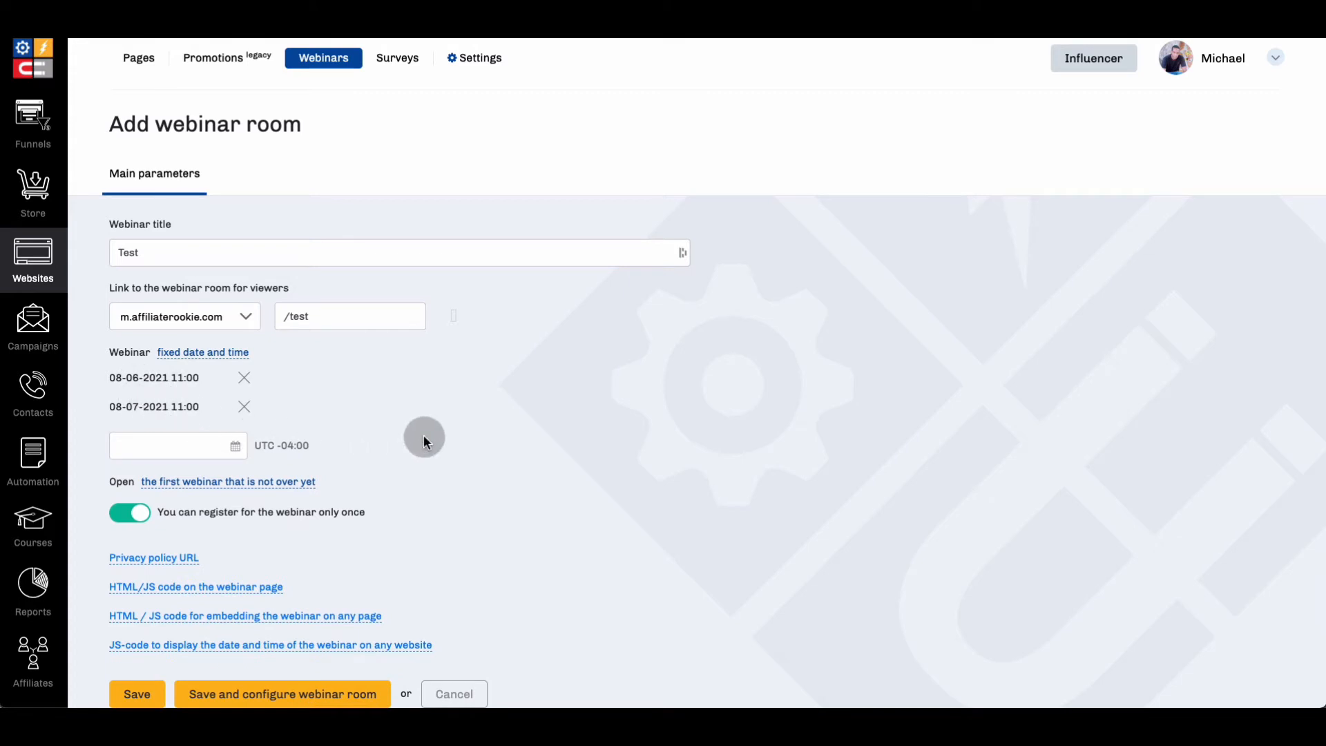
Review the choices for which webinar opens, and save the webinar room to proceed to its configuration
{"action": "left_click", "coordinate": [214, 489]}
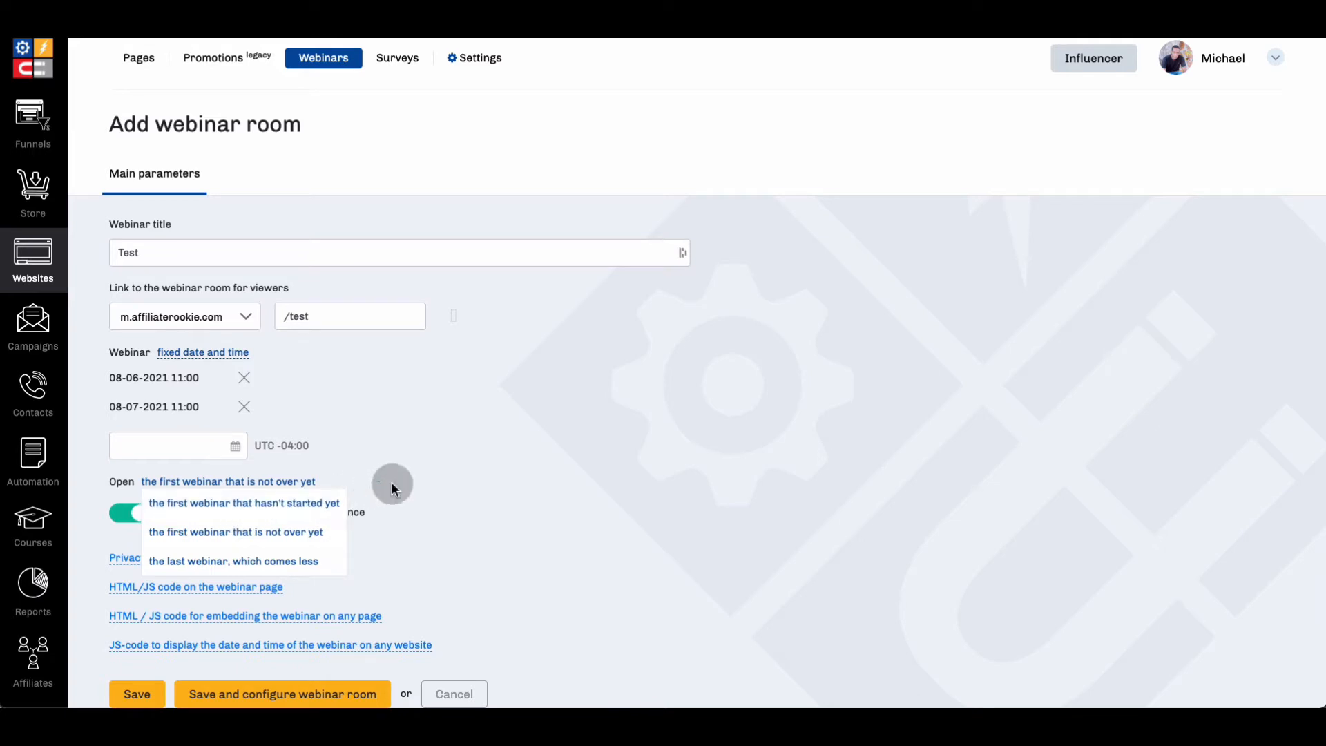
{"action": "left_click", "coordinate": [428, 459]}
{"action": "scroll", "coordinate": [429, 458], "scroll_direction": "down", "scroll_amount": 2}
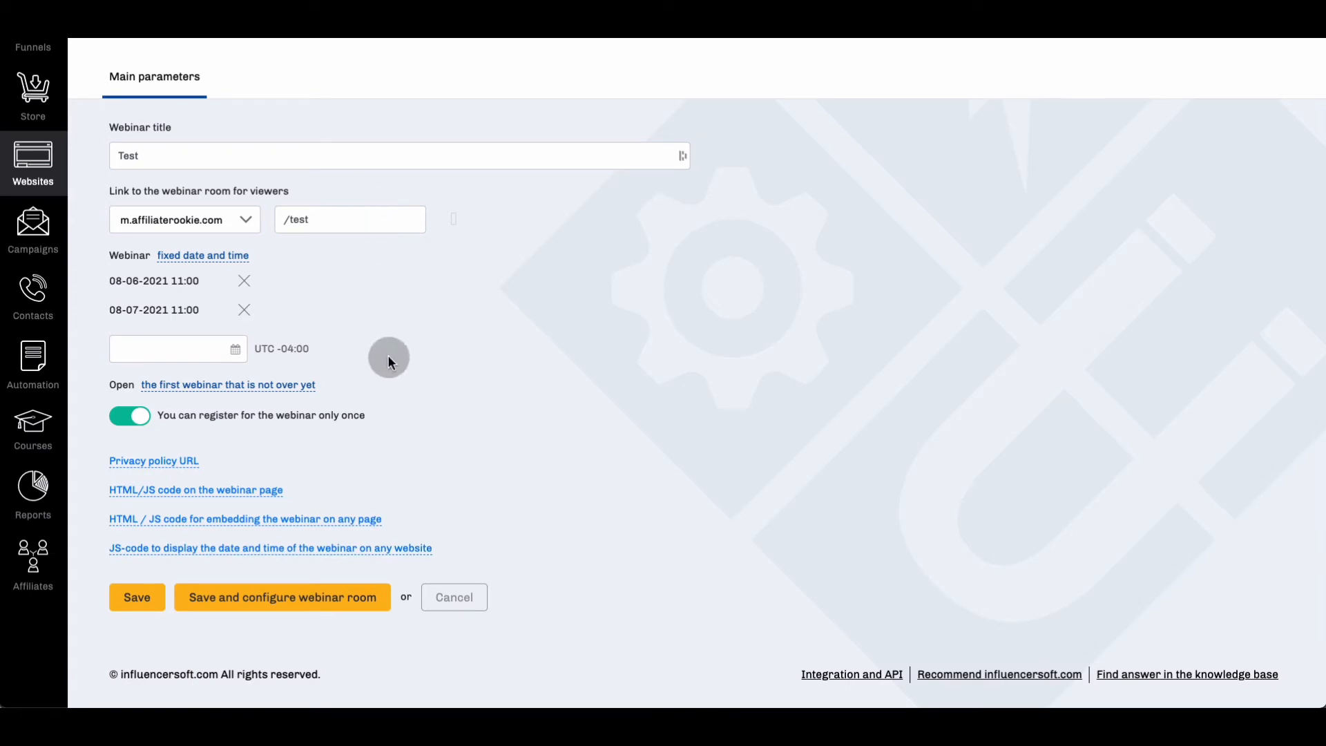
{"action": "left_click", "coordinate": [245, 601]}
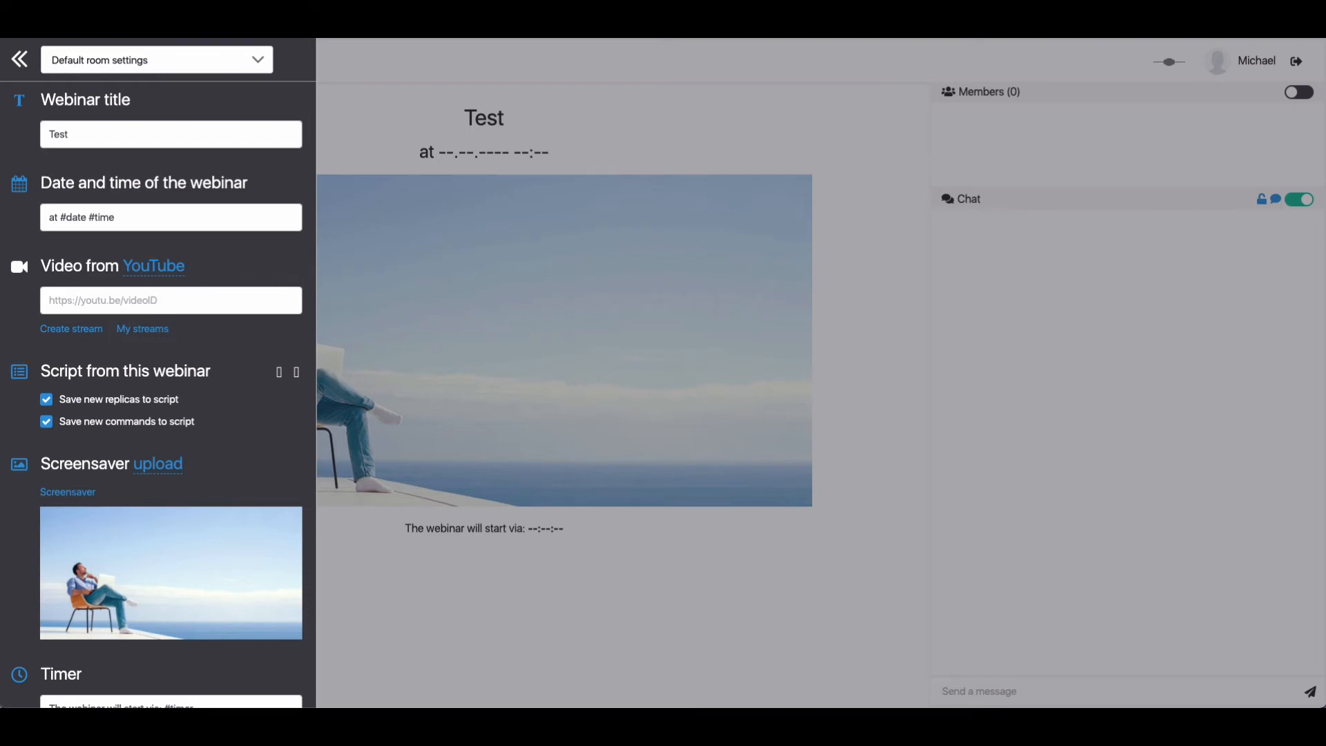
{"action": "left_click", "coordinate": [160, 274]}
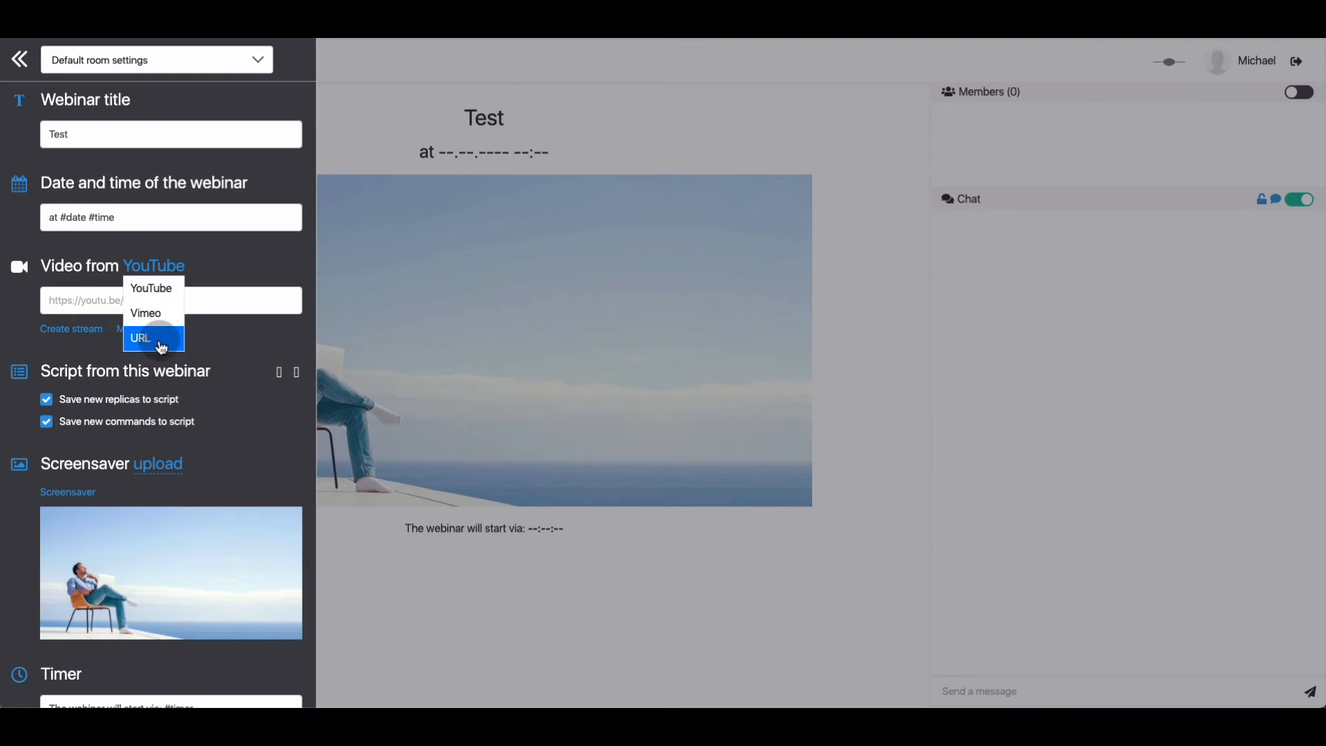
{"action": "left_click", "coordinate": [153, 287]}
{"action": "left_click", "coordinate": [106, 299]}
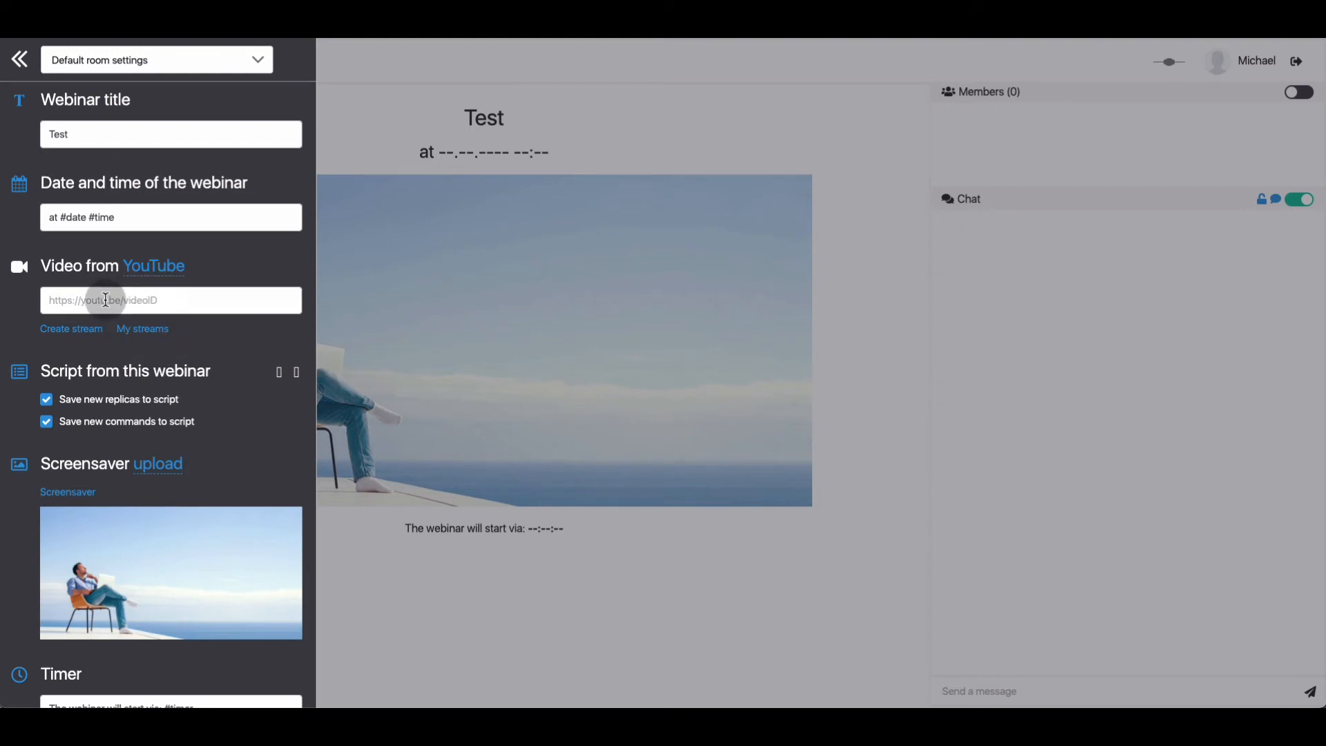
{"action": "type", "text": "https://www.youtube.com/watch?v=t5ofQS1uGPw&pp=sAQA"}
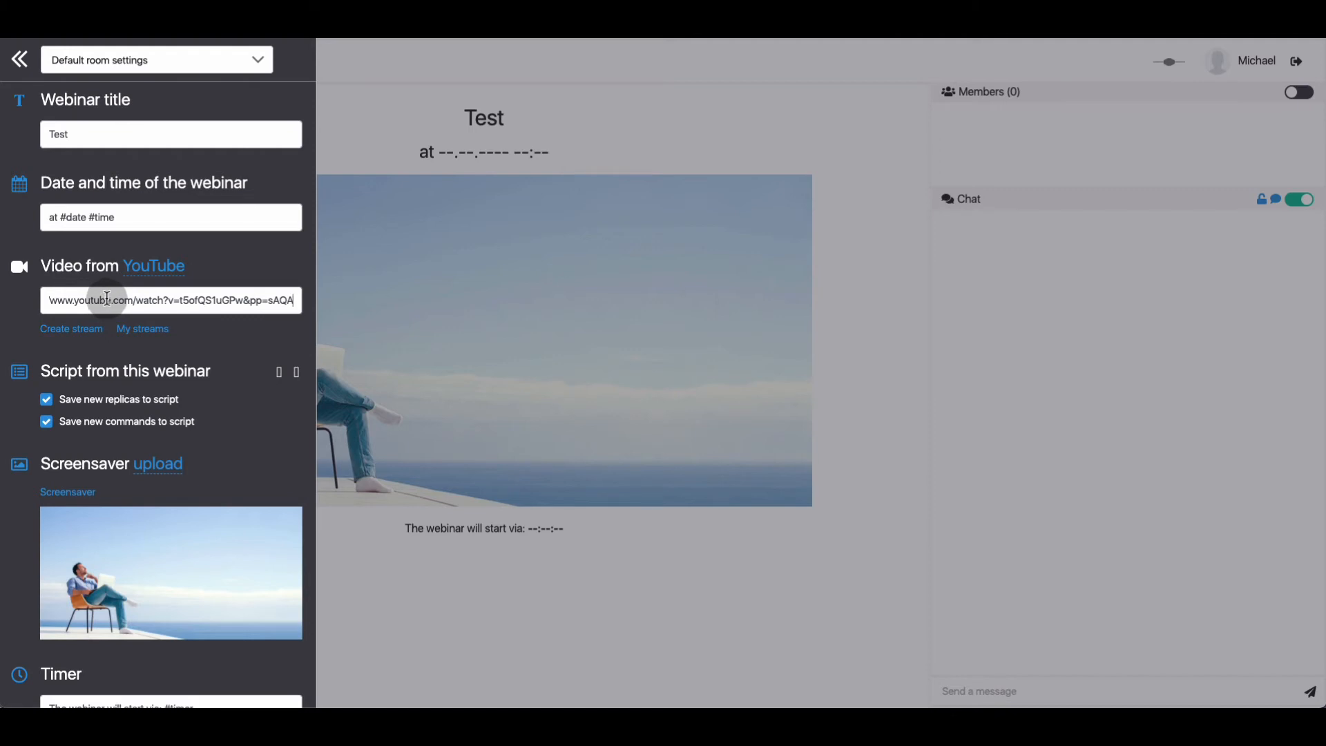
Review the screensaver source options and keep "upload" for the room's screensaver
{"action": "scroll", "coordinate": [193, 354], "scroll_direction": "down", "scroll_amount": 2}
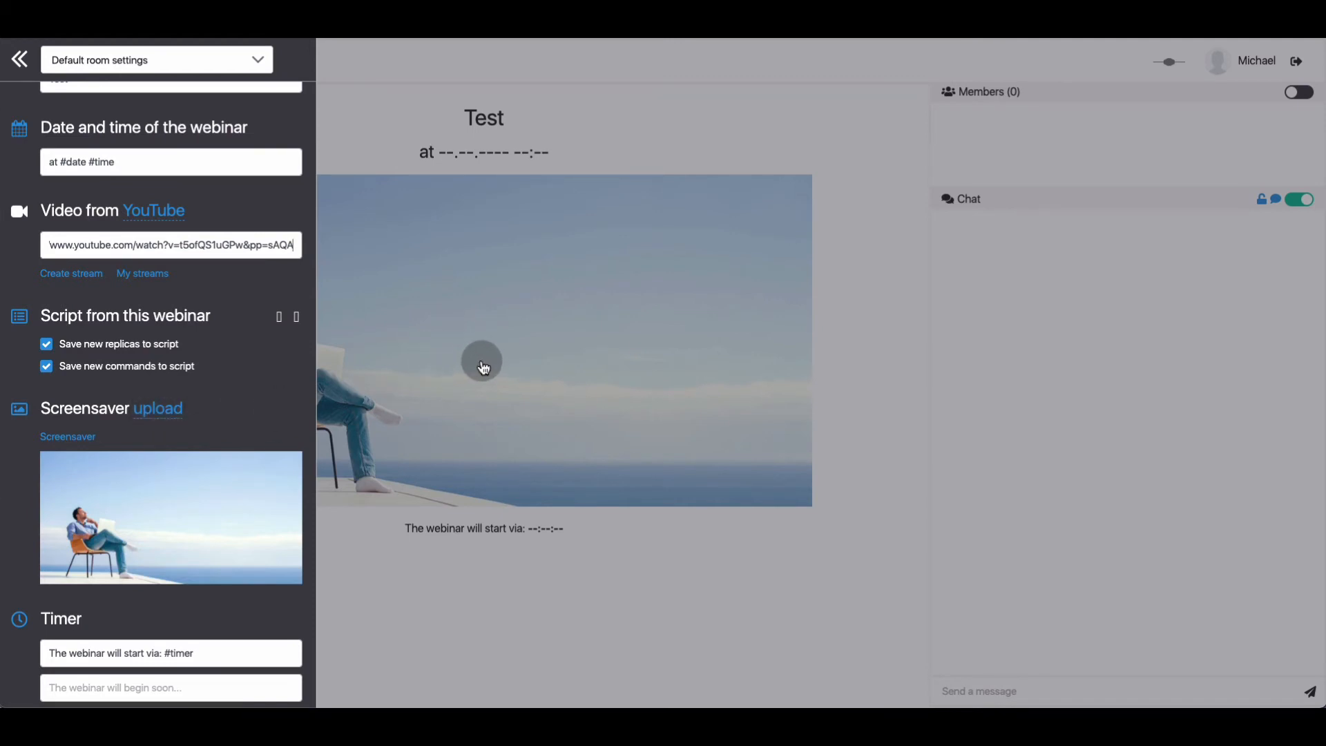
{"action": "left_click", "coordinate": [167, 414]}
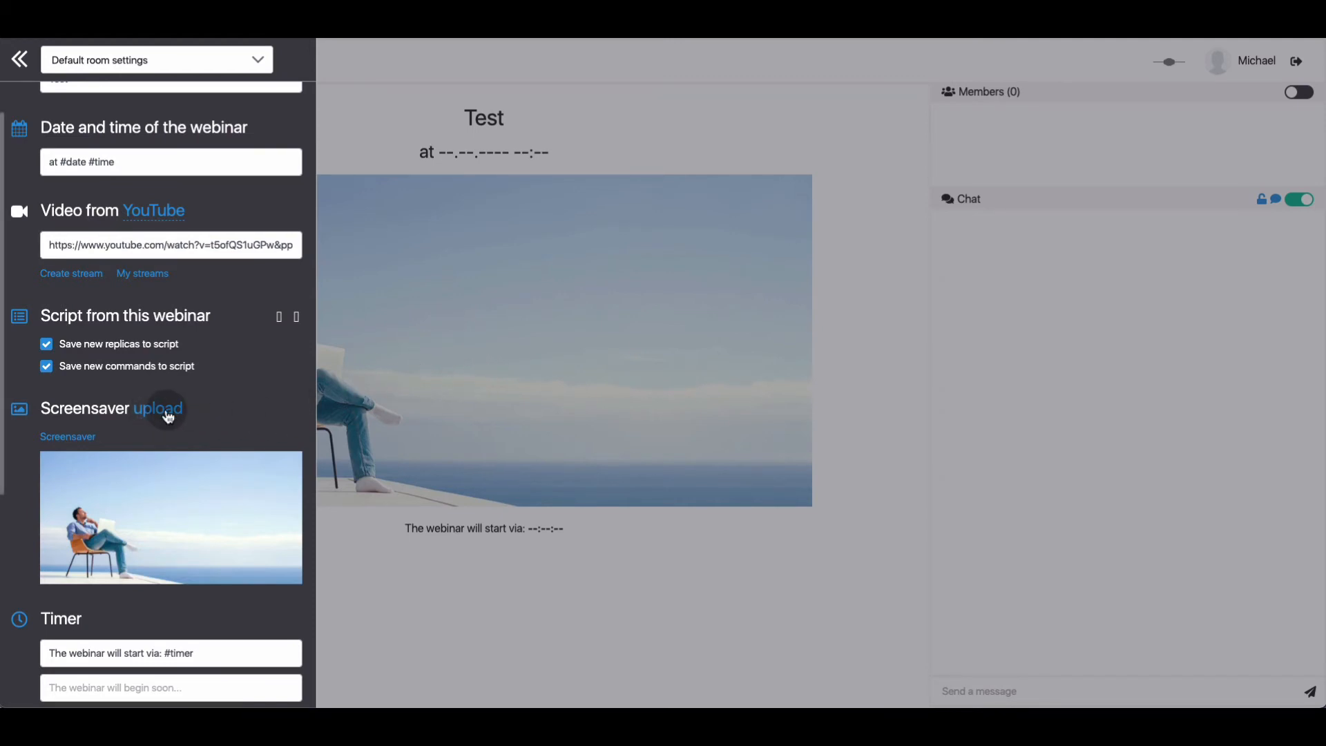
{"action": "left_click", "coordinate": [162, 461]}
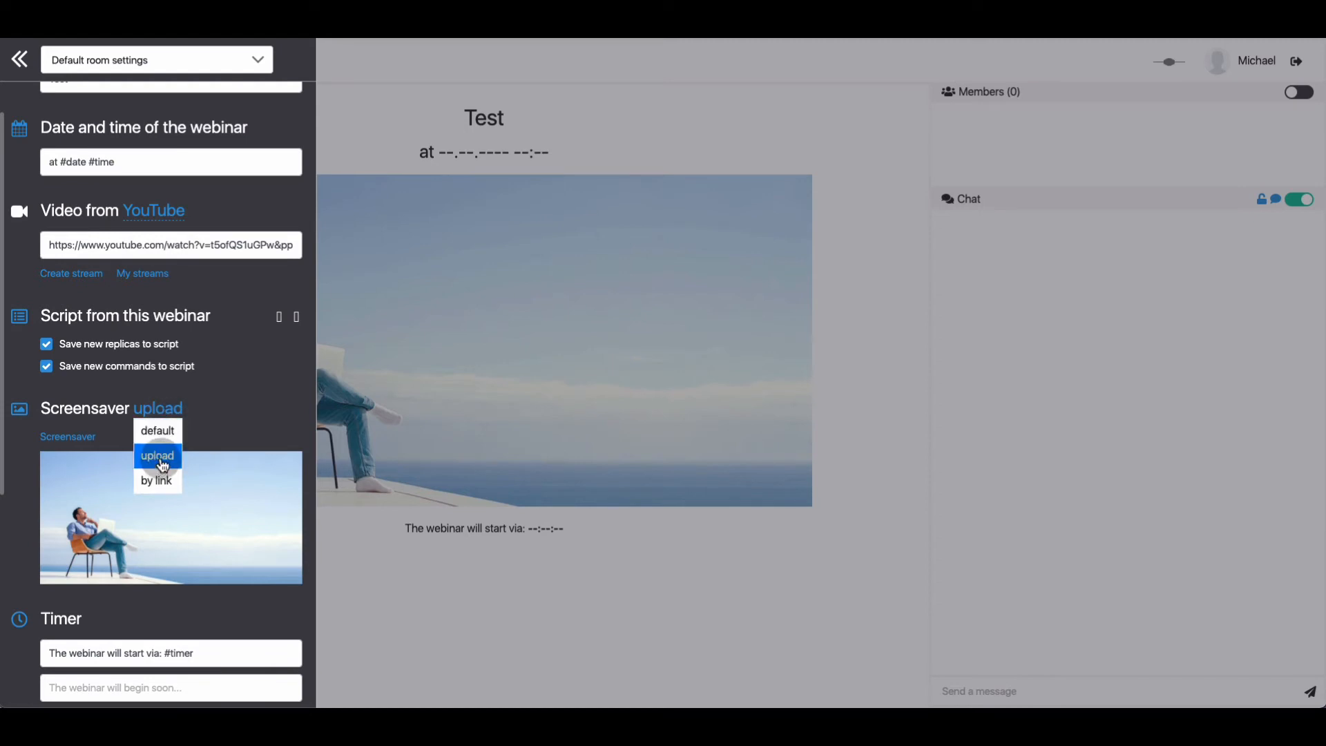
{"action": "left_click", "coordinate": [338, 266]}
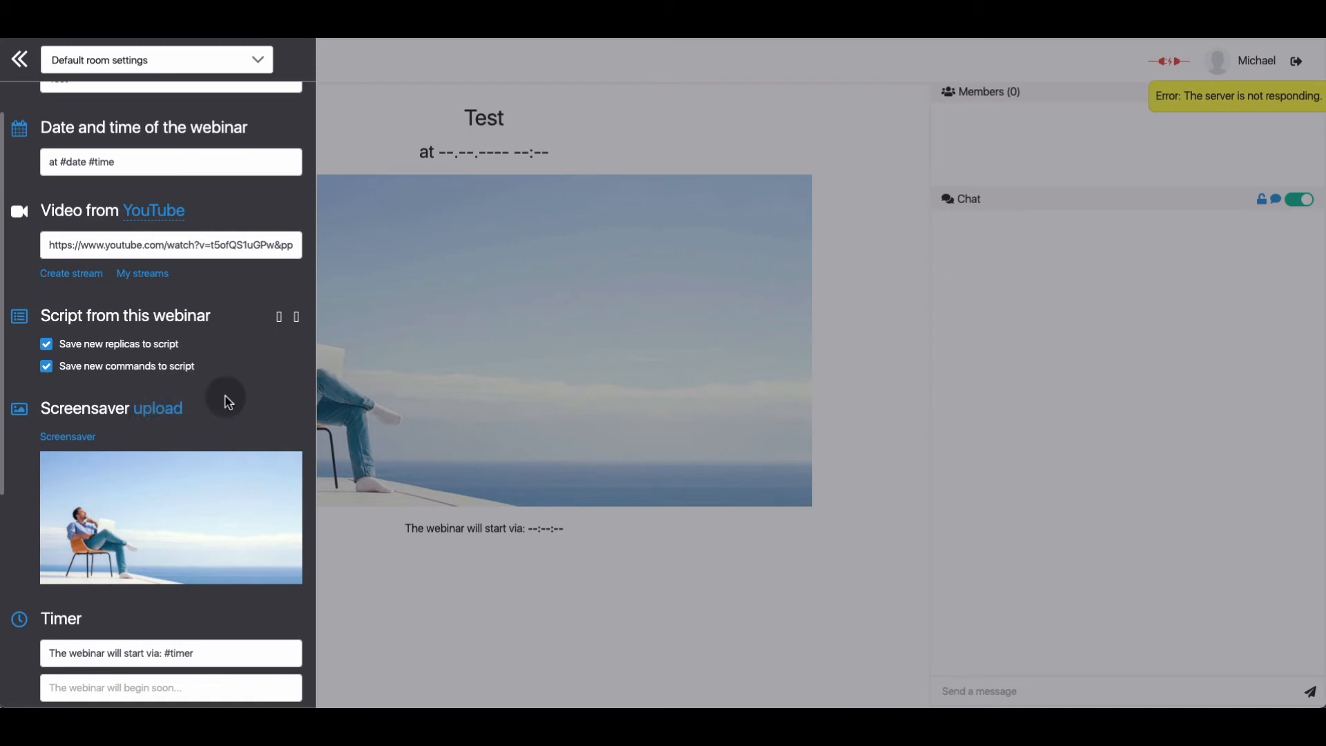
Review the timer and banner fields in the default room settings, and collapse the settings
{"action": "scroll", "coordinate": [135, 422], "scroll_direction": "down", "scroll_amount": 2}
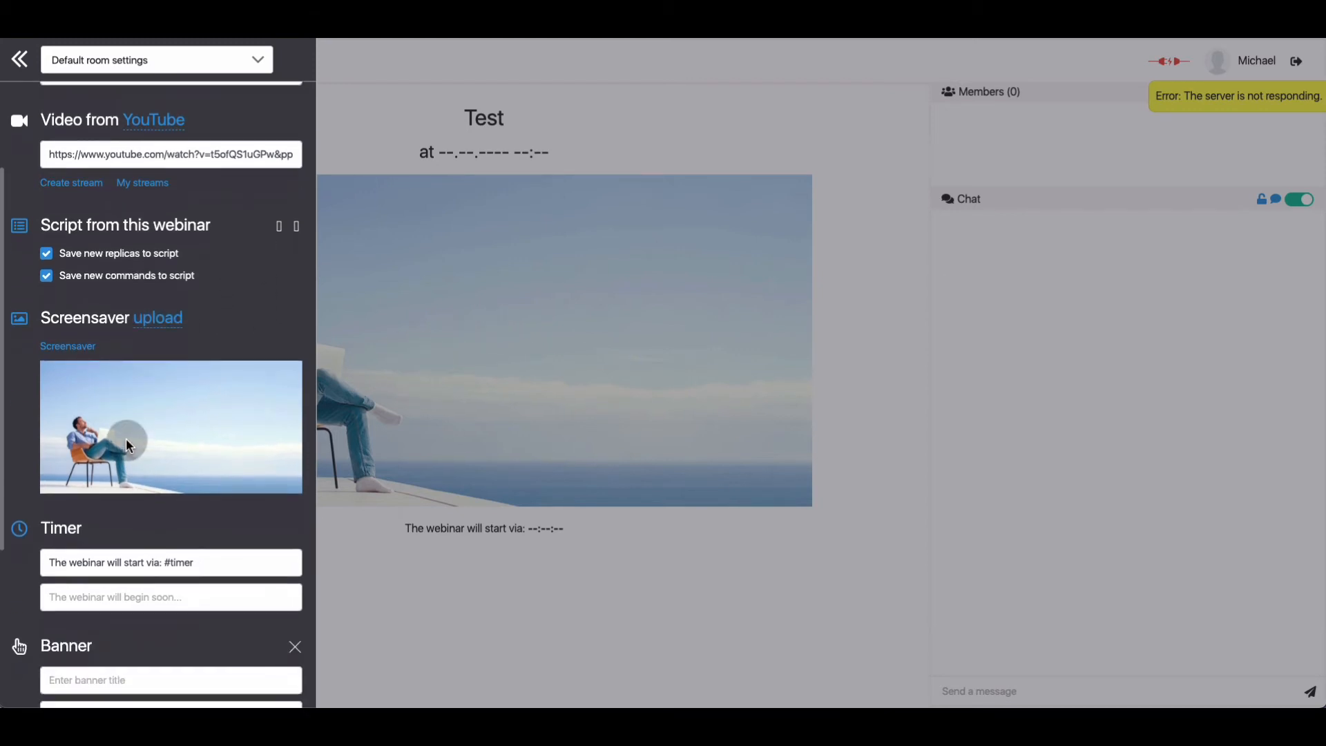
{"action": "scroll", "coordinate": [145, 415], "scroll_direction": "down", "scroll_amount": 1}
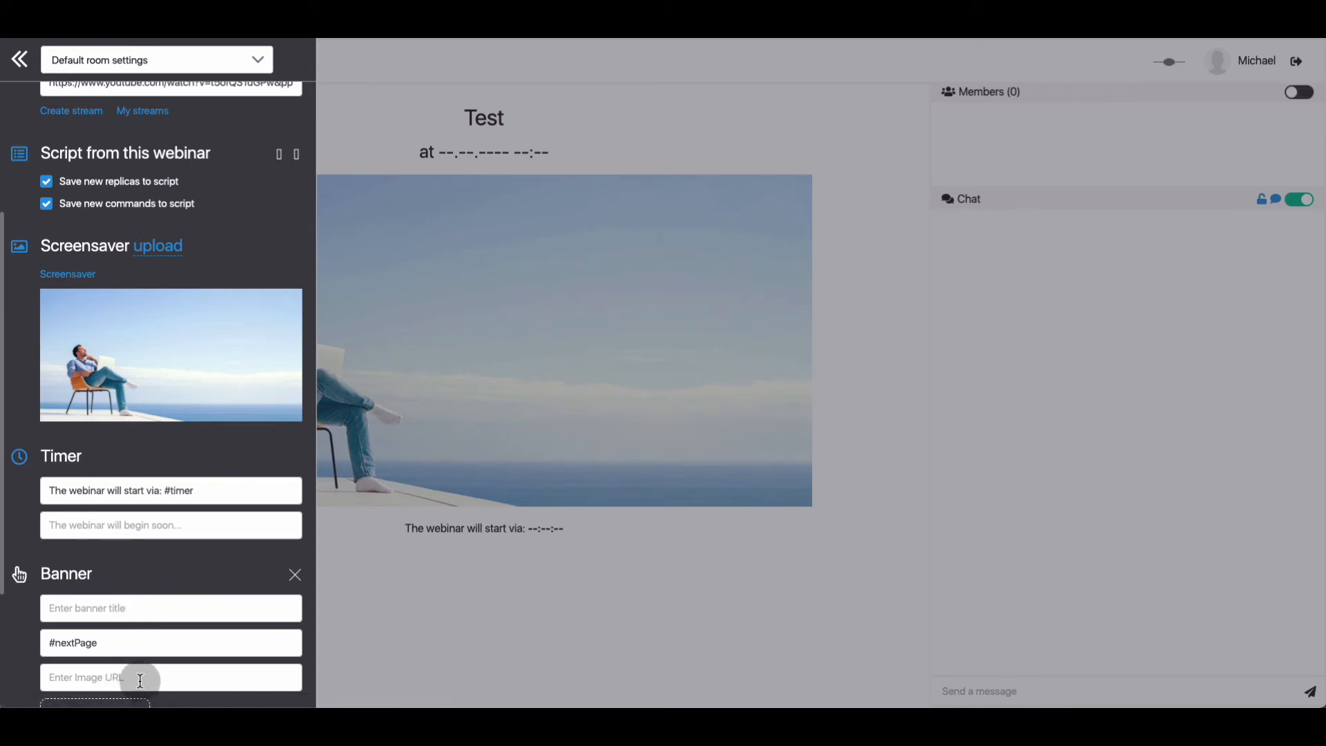
{"action": "scroll", "coordinate": [141, 680], "scroll_direction": "down", "scroll_amount": 3}
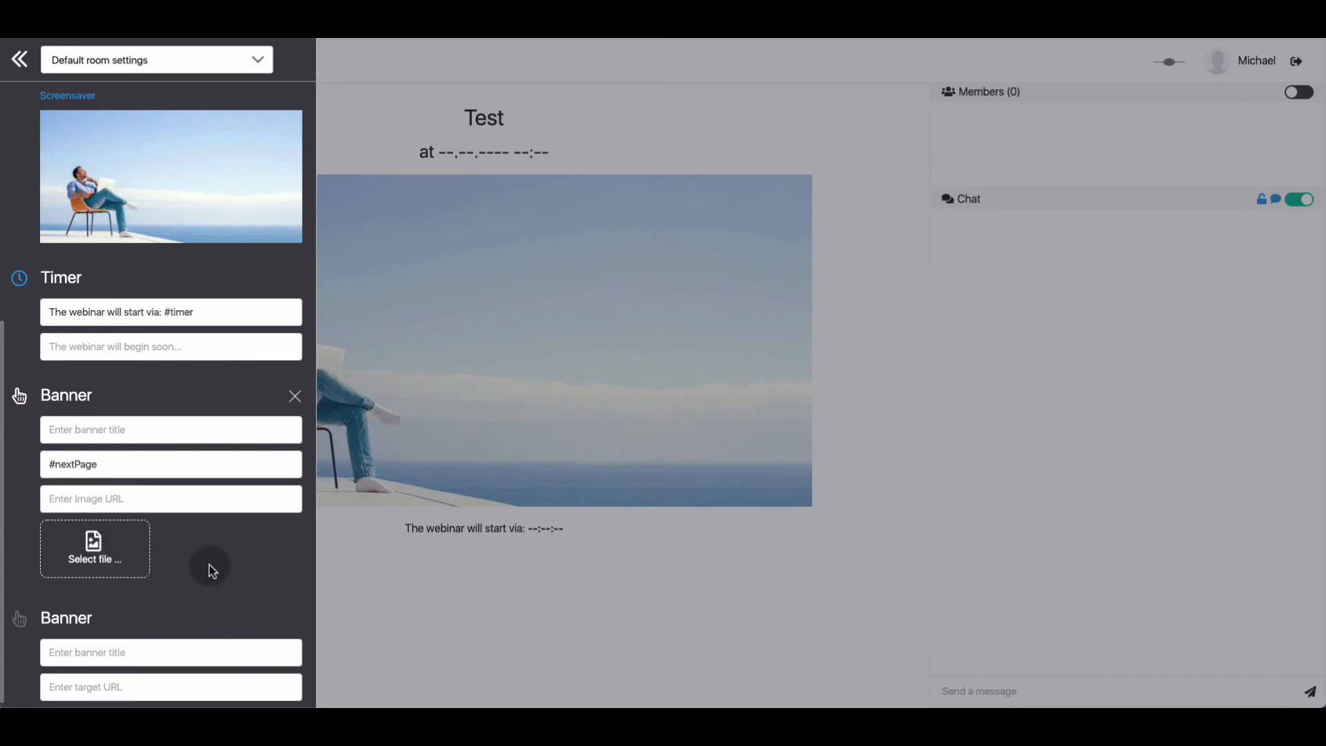
{"action": "scroll", "coordinate": [210, 569], "scroll_direction": "down", "scroll_amount": 1}
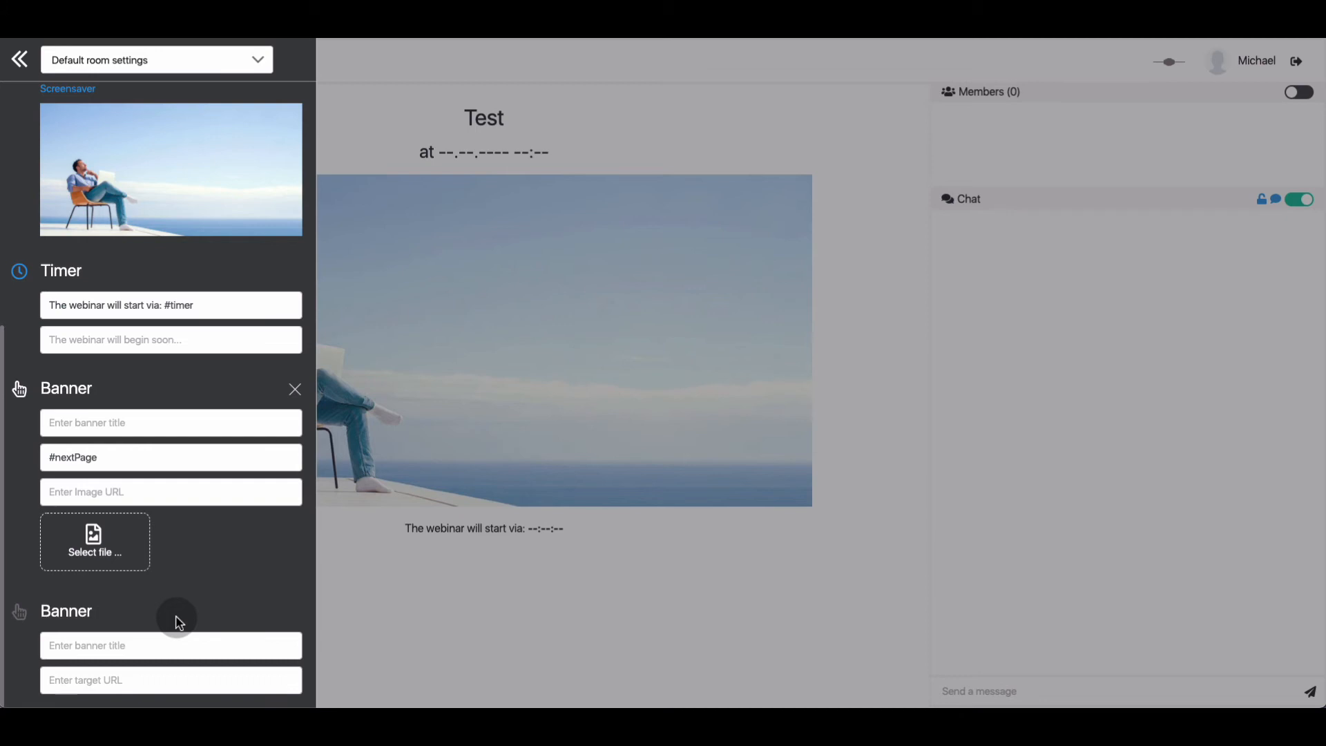
{"action": "scroll", "coordinate": [172, 400], "scroll_direction": "up", "scroll_amount": 3}
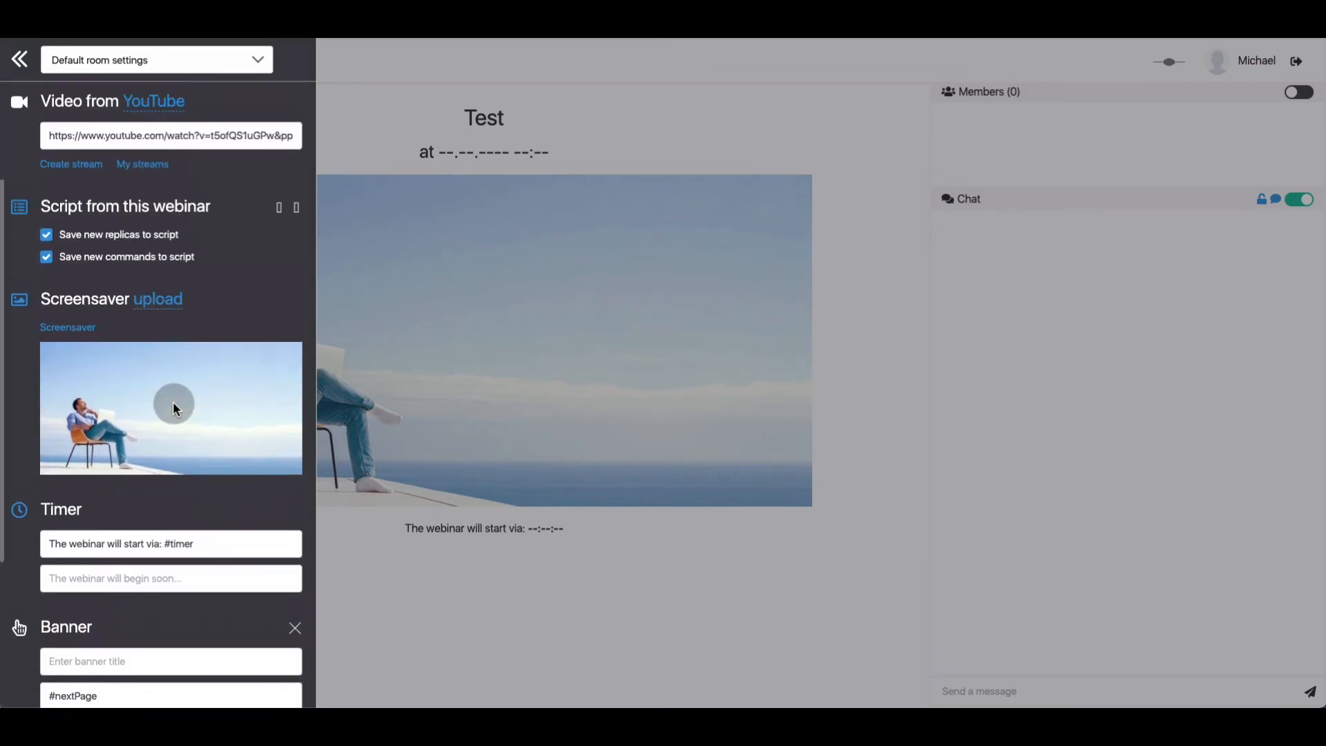
{"action": "scroll", "coordinate": [173, 401], "scroll_direction": "up", "scroll_amount": 2}
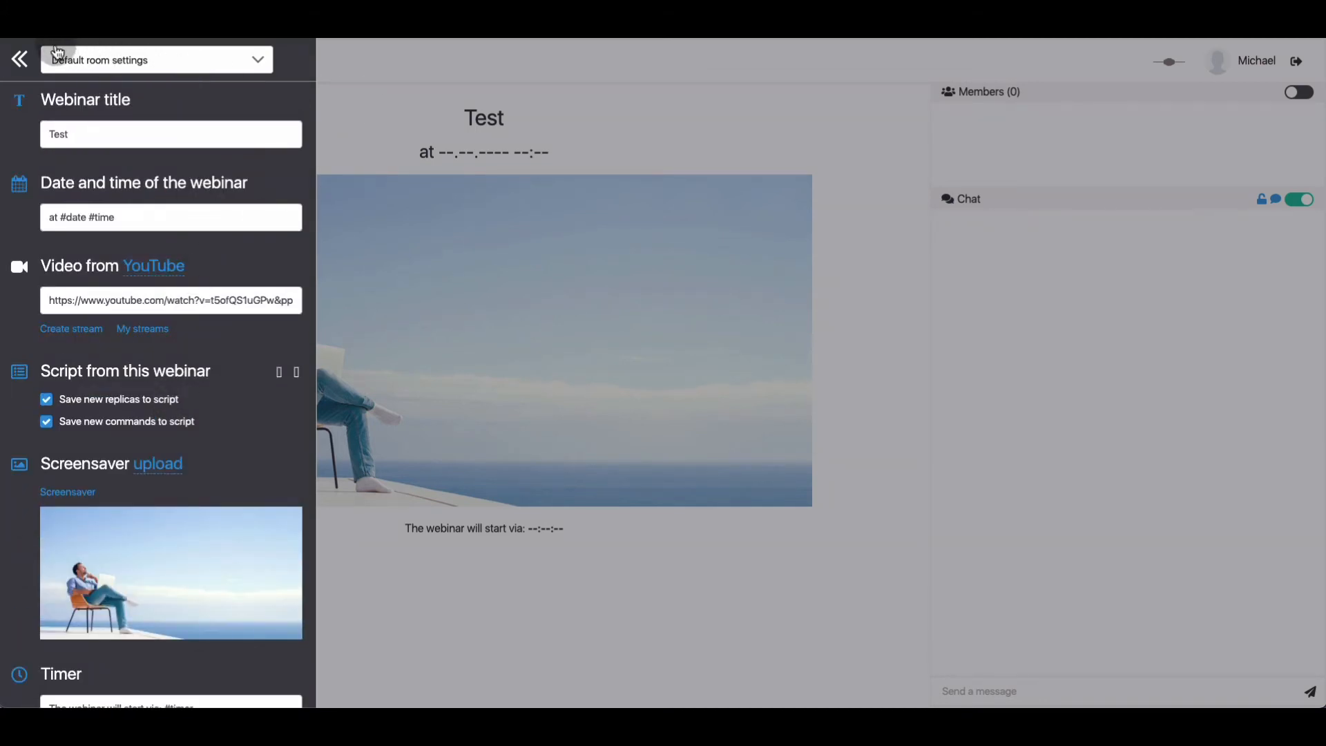
{"action": "left_click", "coordinate": [345, 59]}
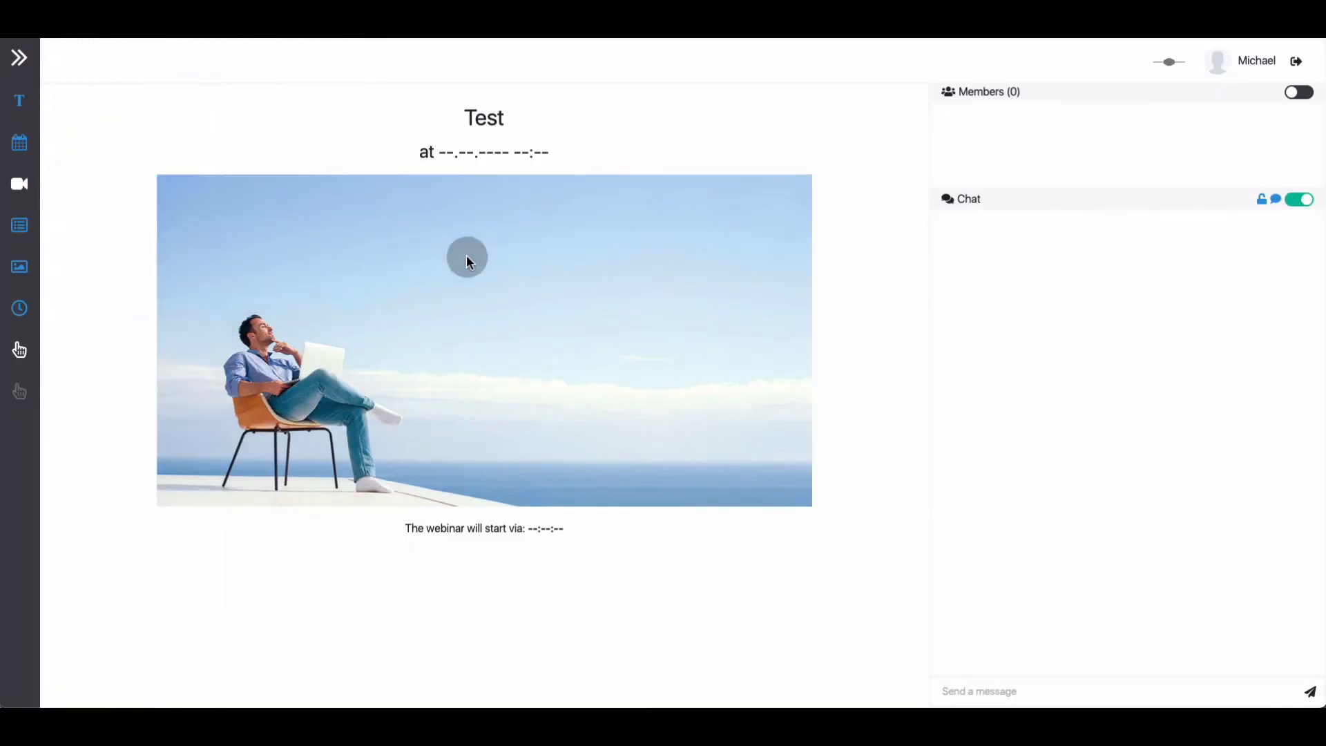
Try switching the webinar title and the date and time display off and back on
{"action": "left_click", "coordinate": [19, 58]}
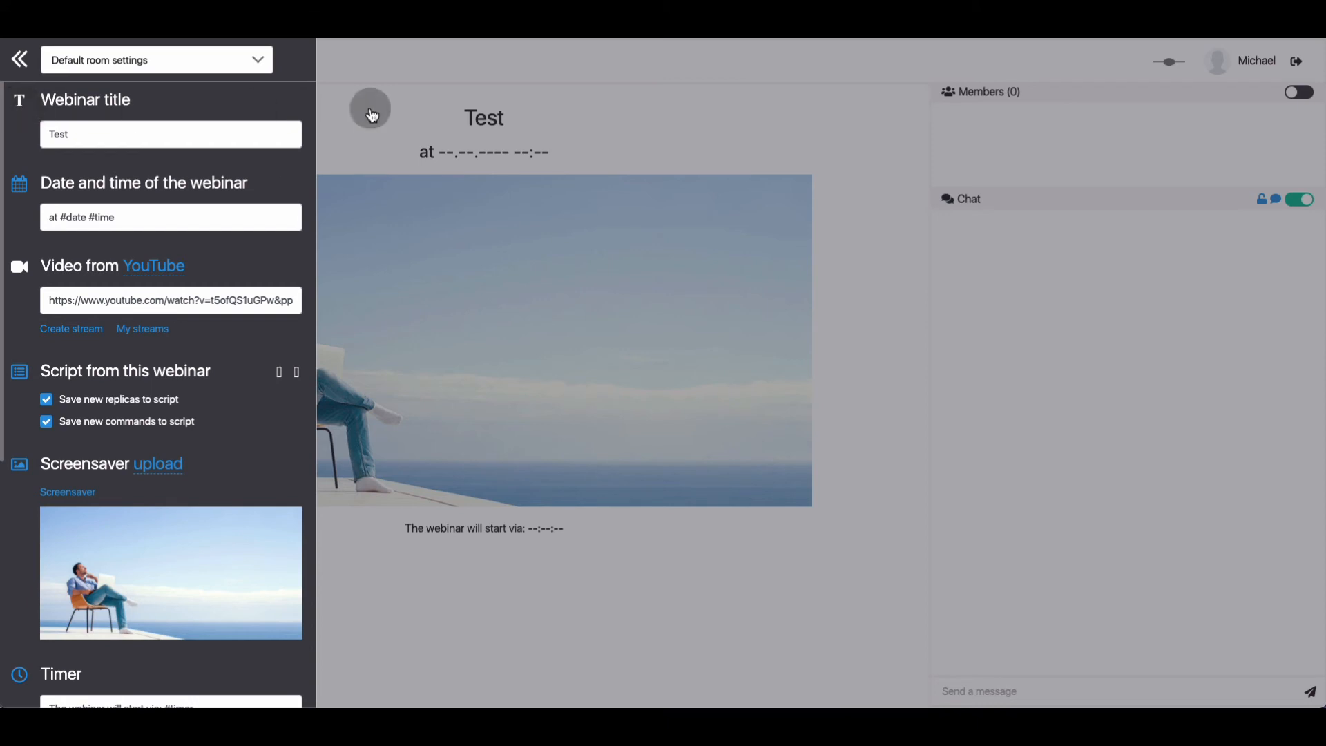
{"action": "left_click", "coordinate": [525, 119]}
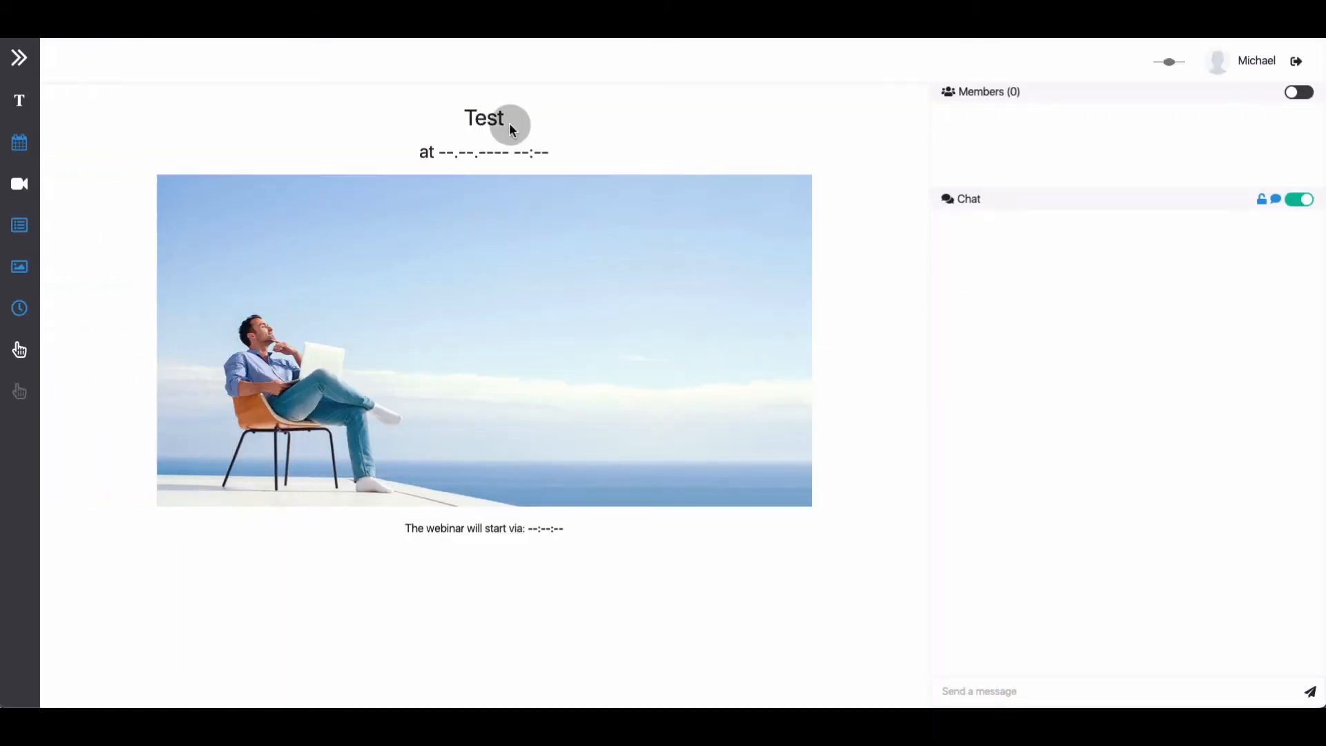
{"action": "left_click", "coordinate": [21, 102]}
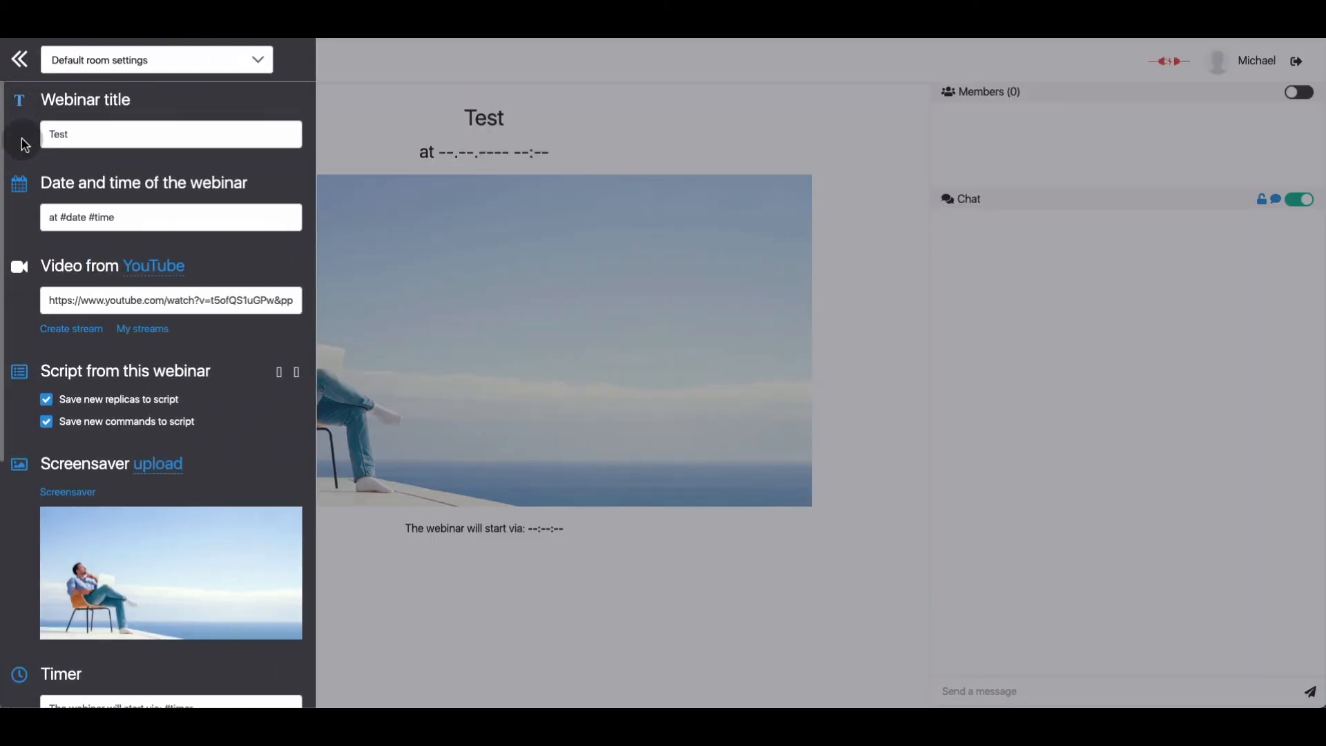
{"action": "left_click", "coordinate": [21, 192]}
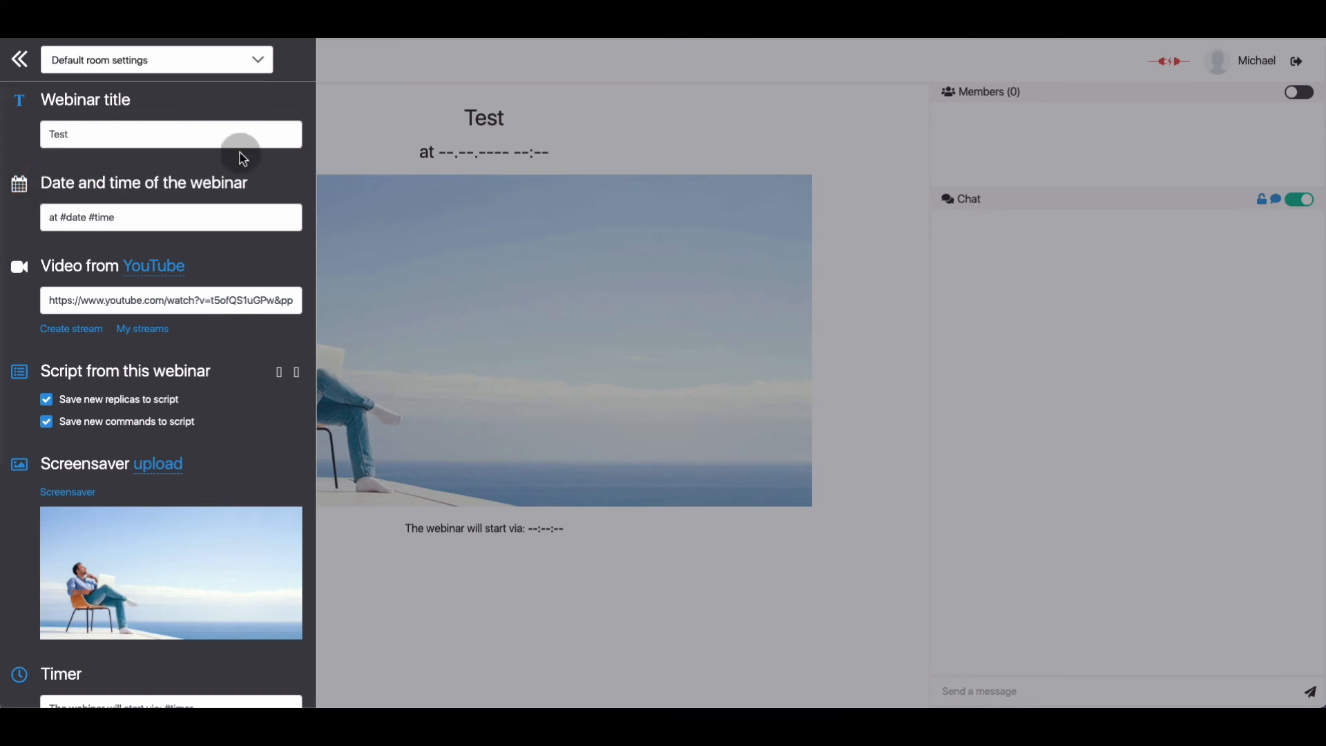
{"action": "left_click", "coordinate": [24, 184]}
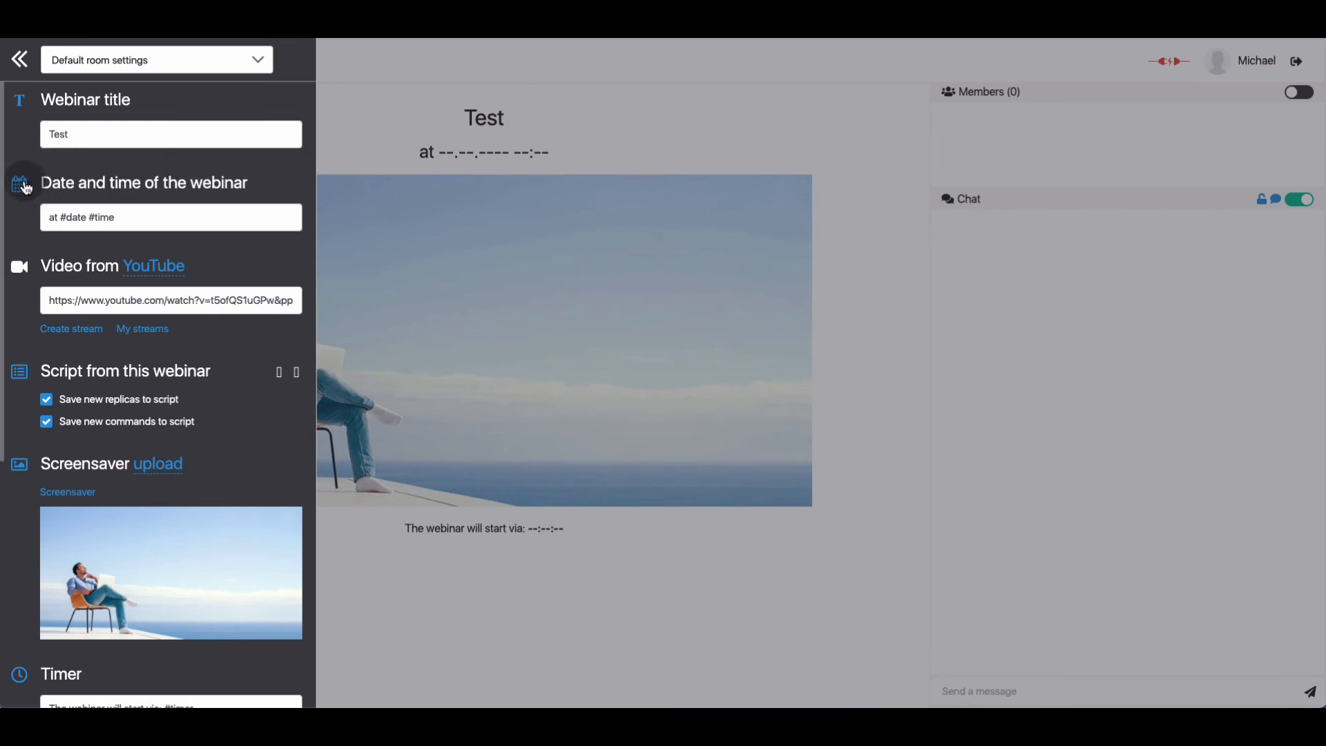
Try switching the YouTube video on in the room and off again, and collapse the room settings
{"action": "left_click", "coordinate": [22, 265]}
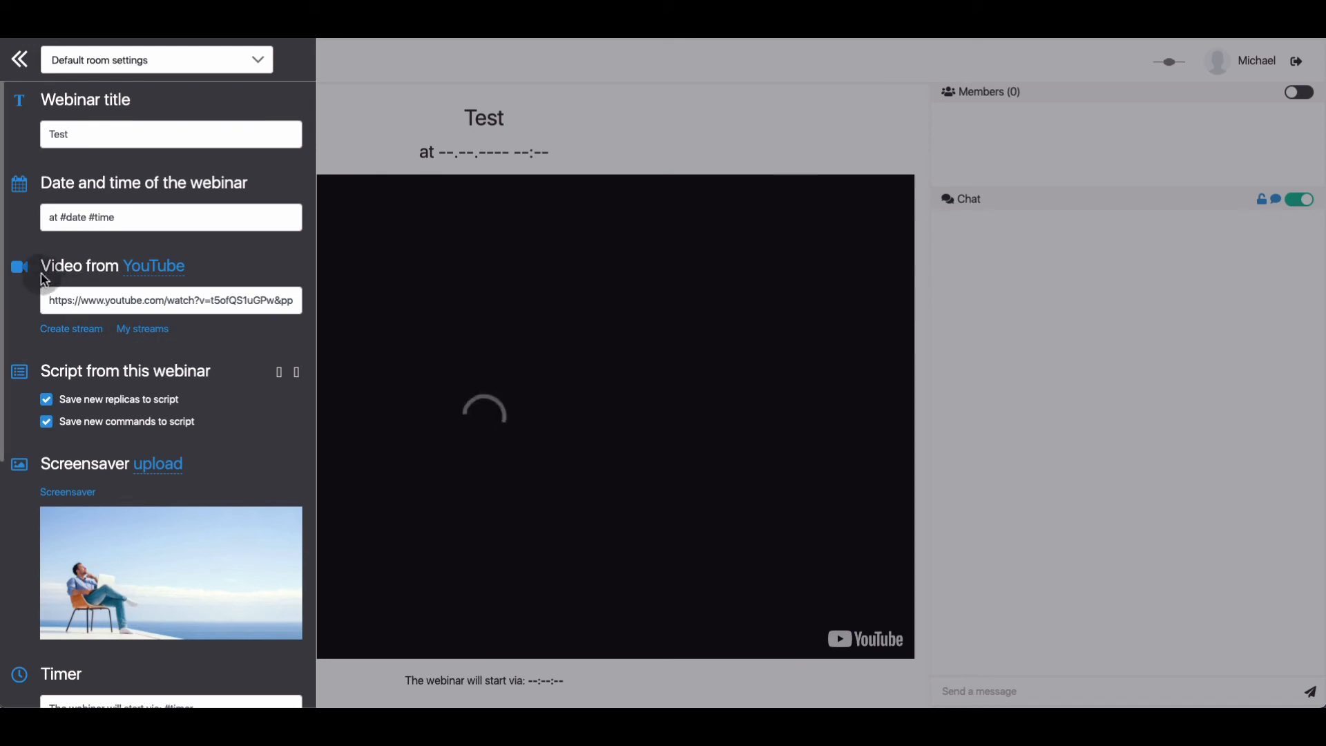
{"action": "left_click", "coordinate": [21, 270]}
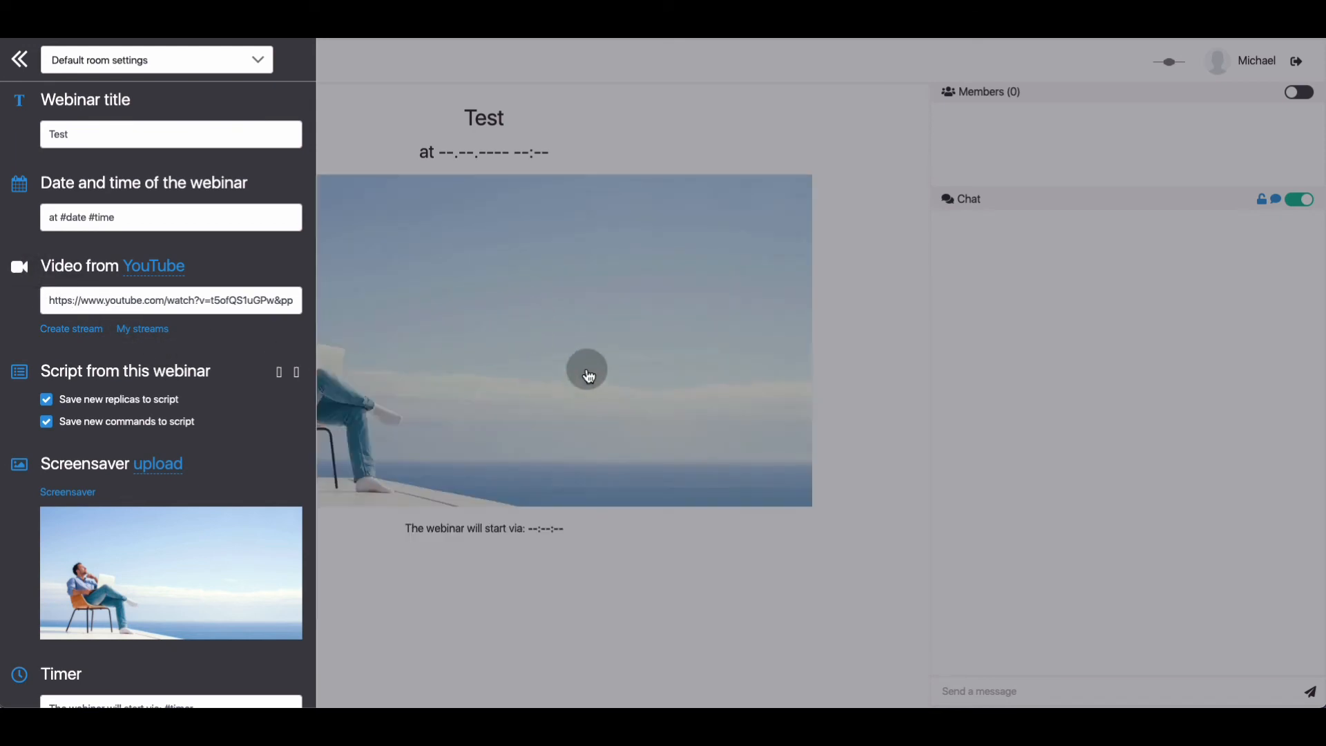
{"action": "left_click", "coordinate": [19, 380]}
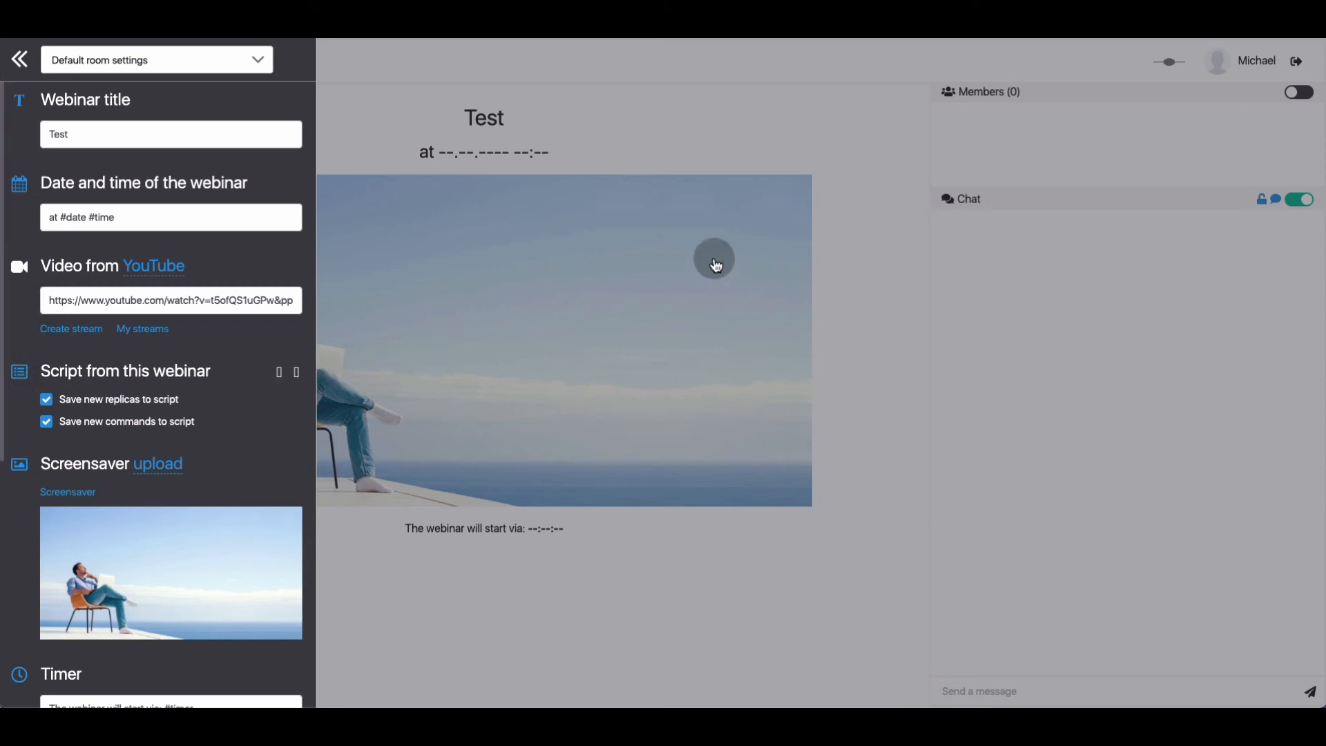
{"action": "left_click", "coordinate": [952, 365]}
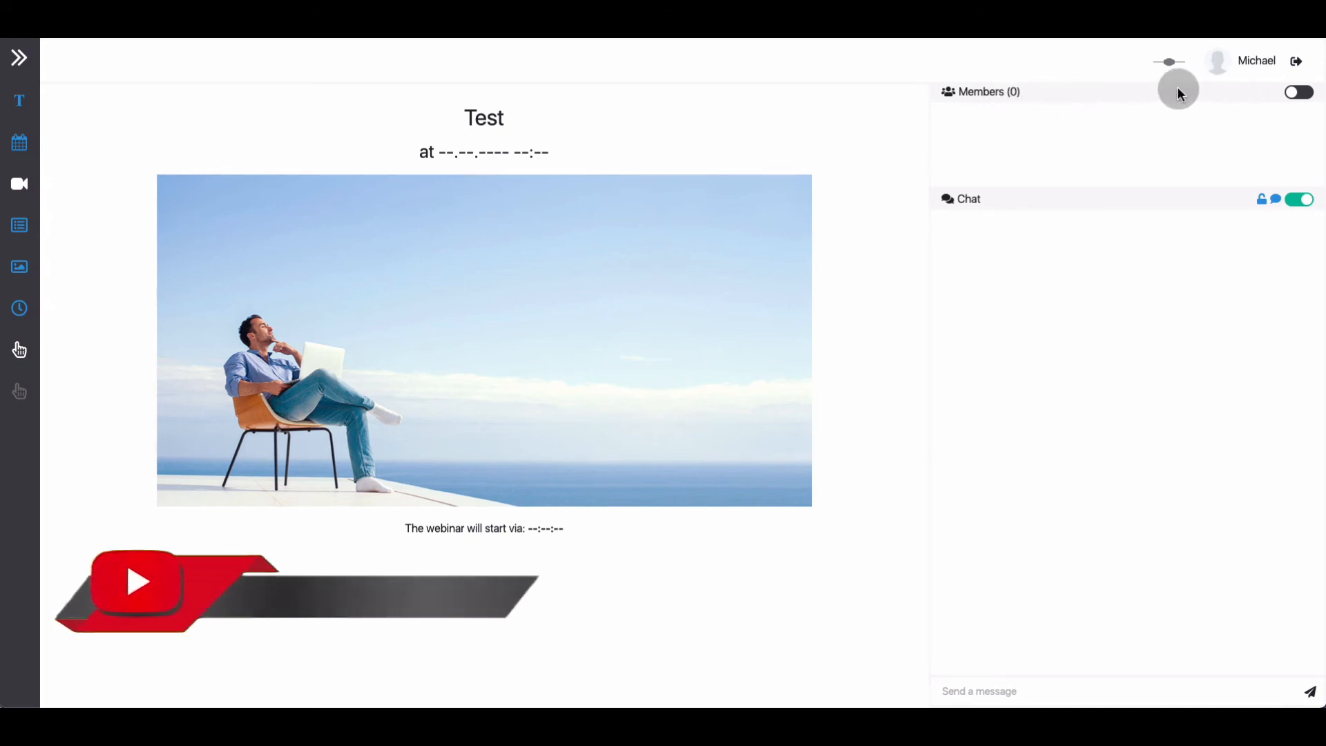
Switch on the members list in the webinar room, and recheck the default room settings from title to banners
{"action": "left_click", "coordinate": [1295, 94]}
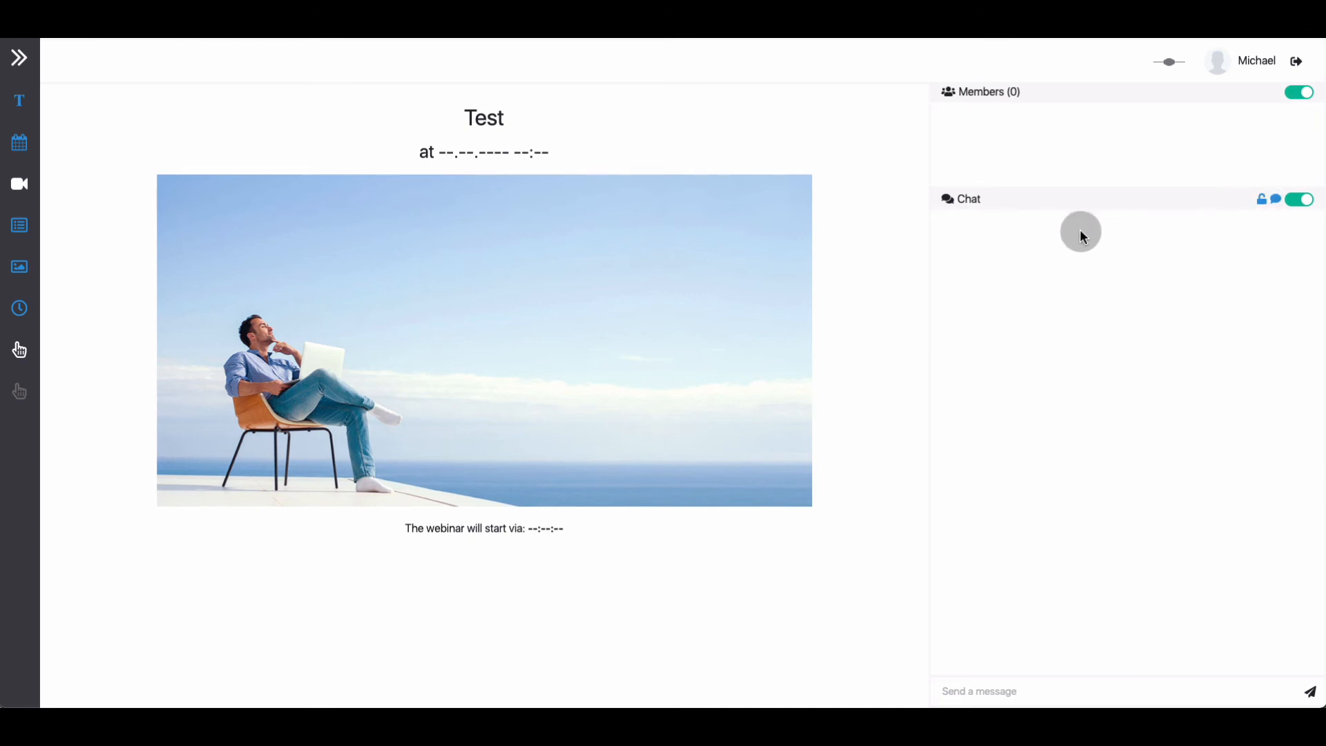
{"action": "left_click", "coordinate": [1301, 202]}
{"action": "left_click", "coordinate": [29, 67]}
{"action": "scroll", "coordinate": [159, 502], "scroll_direction": "down", "scroll_amount": 4}
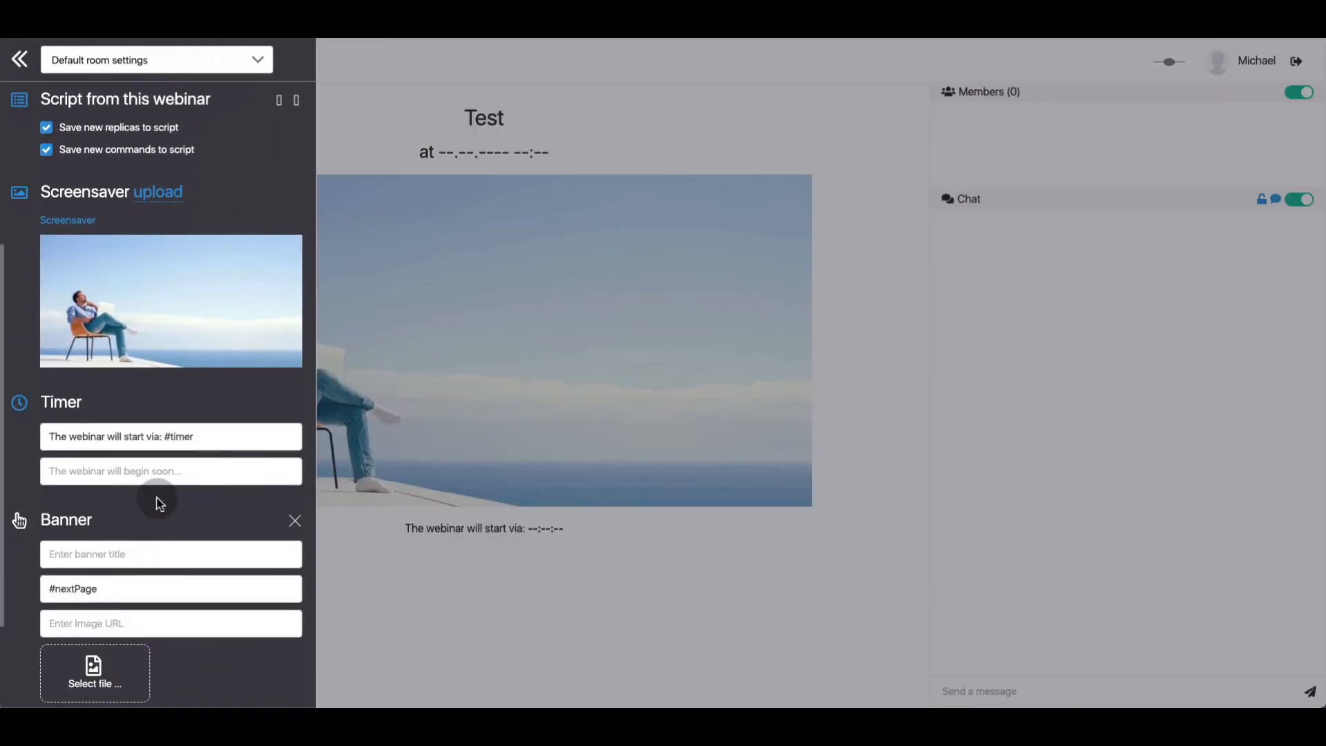
{"action": "scroll", "coordinate": [156, 498], "scroll_direction": "down", "scroll_amount": 2}
{"action": "scroll", "coordinate": [154, 494], "scroll_direction": "up", "scroll_amount": 6}
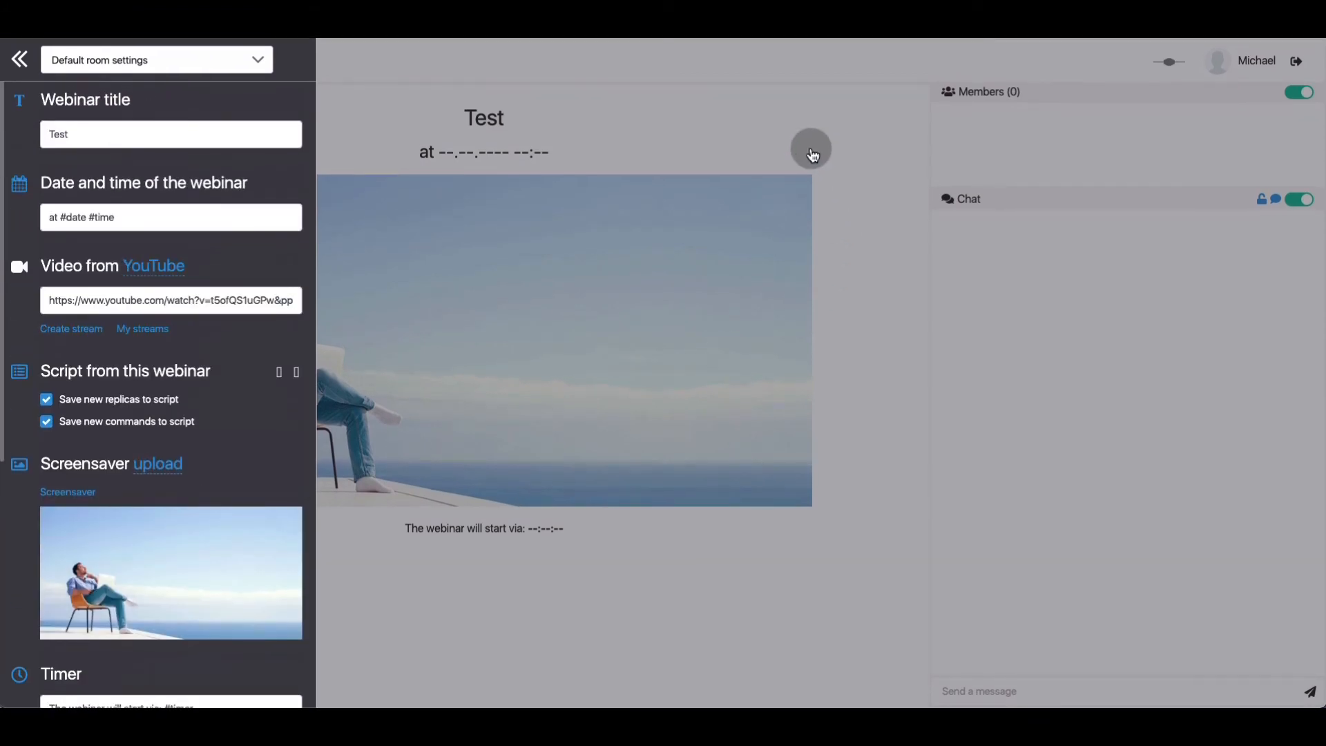
{"action": "left_click", "coordinate": [623, 53]}
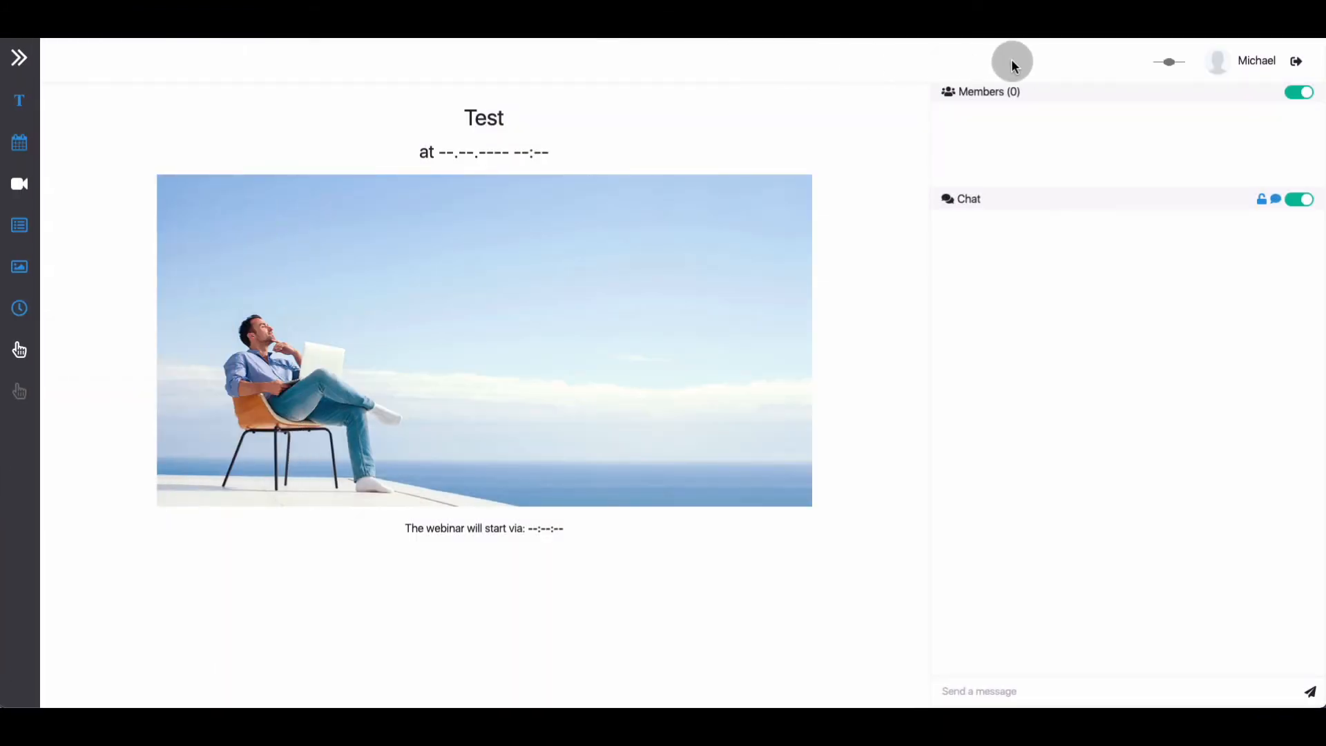
Exit the room to the list of webinar rooms and check the Test room's additional session and status
{"action": "left_click", "coordinate": [1296, 69]}
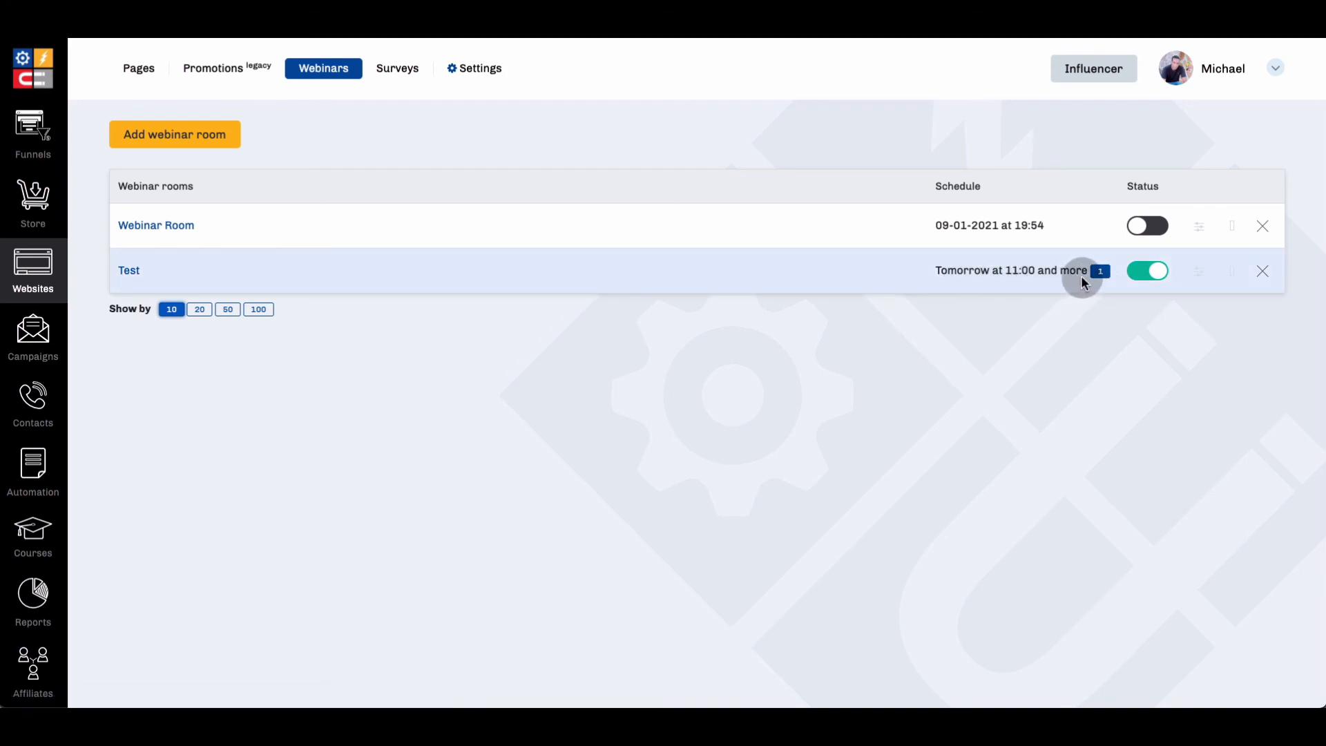
{"action": "mouse_move", "coordinate": [1099, 273]}
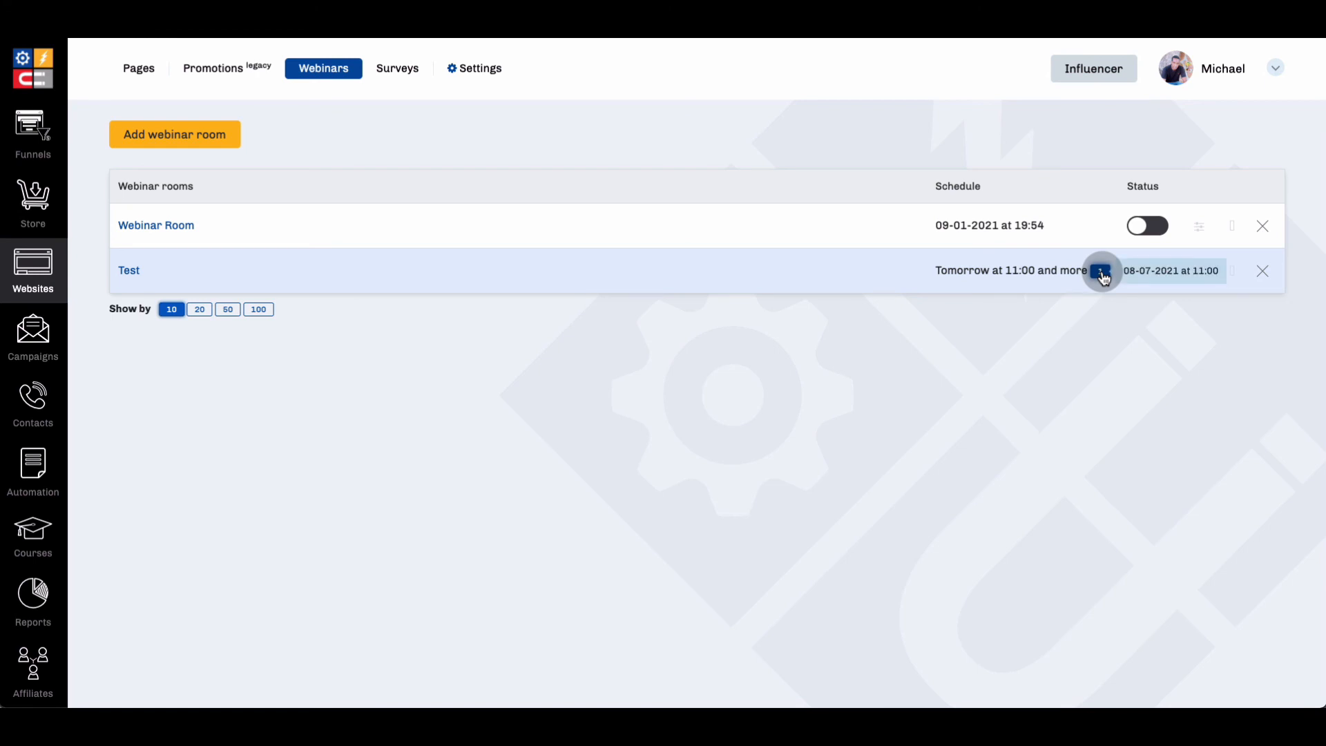
{"action": "left_click", "coordinate": [1158, 276]}
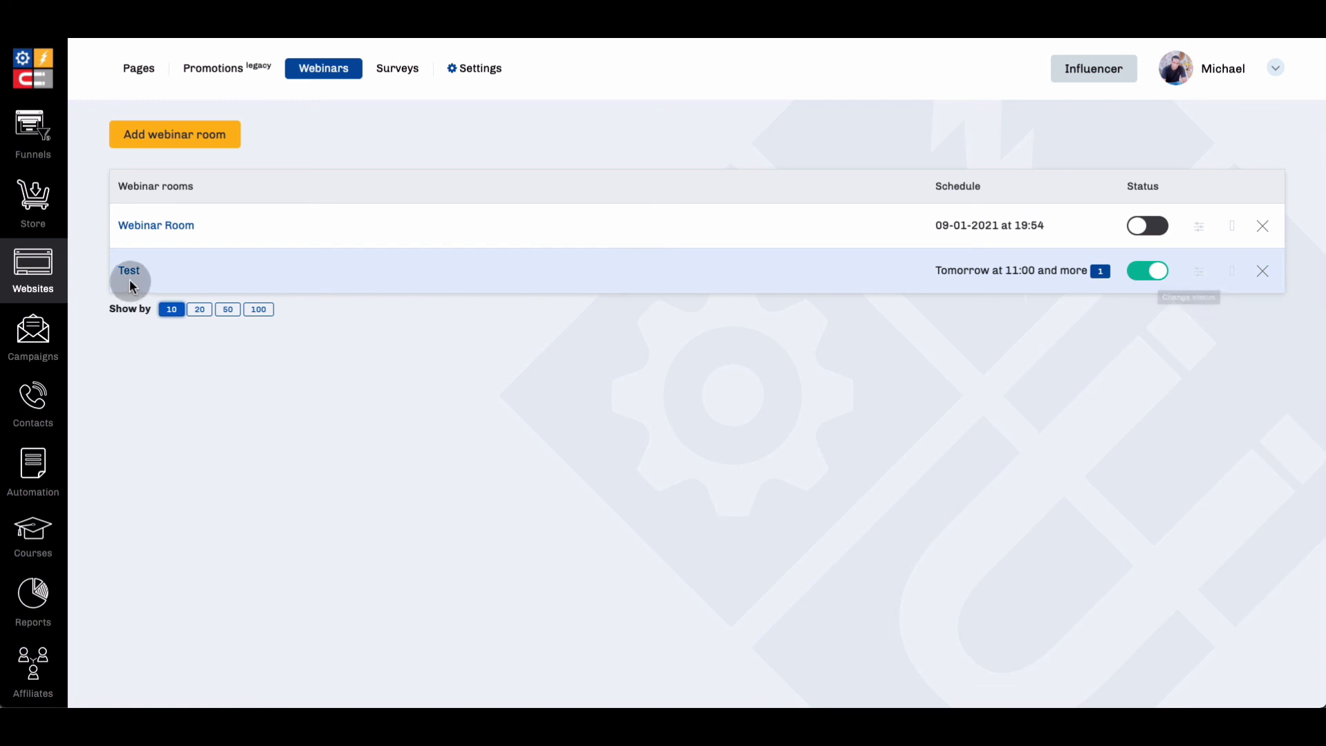
Open the Test webinar room for editing, review its main parameters, and apply them
{"action": "left_click", "coordinate": [177, 290]}
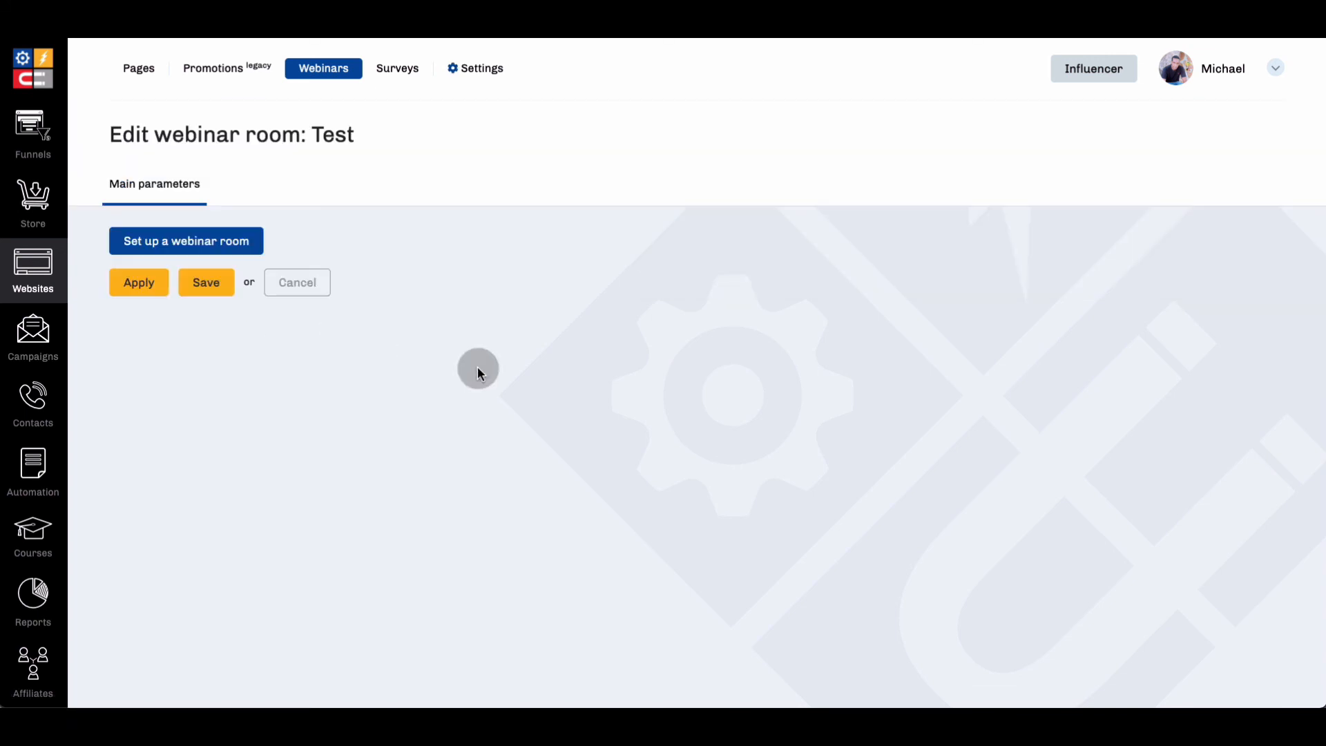
{"action": "scroll", "coordinate": [433, 378], "scroll_direction": "down", "scroll_amount": 2}
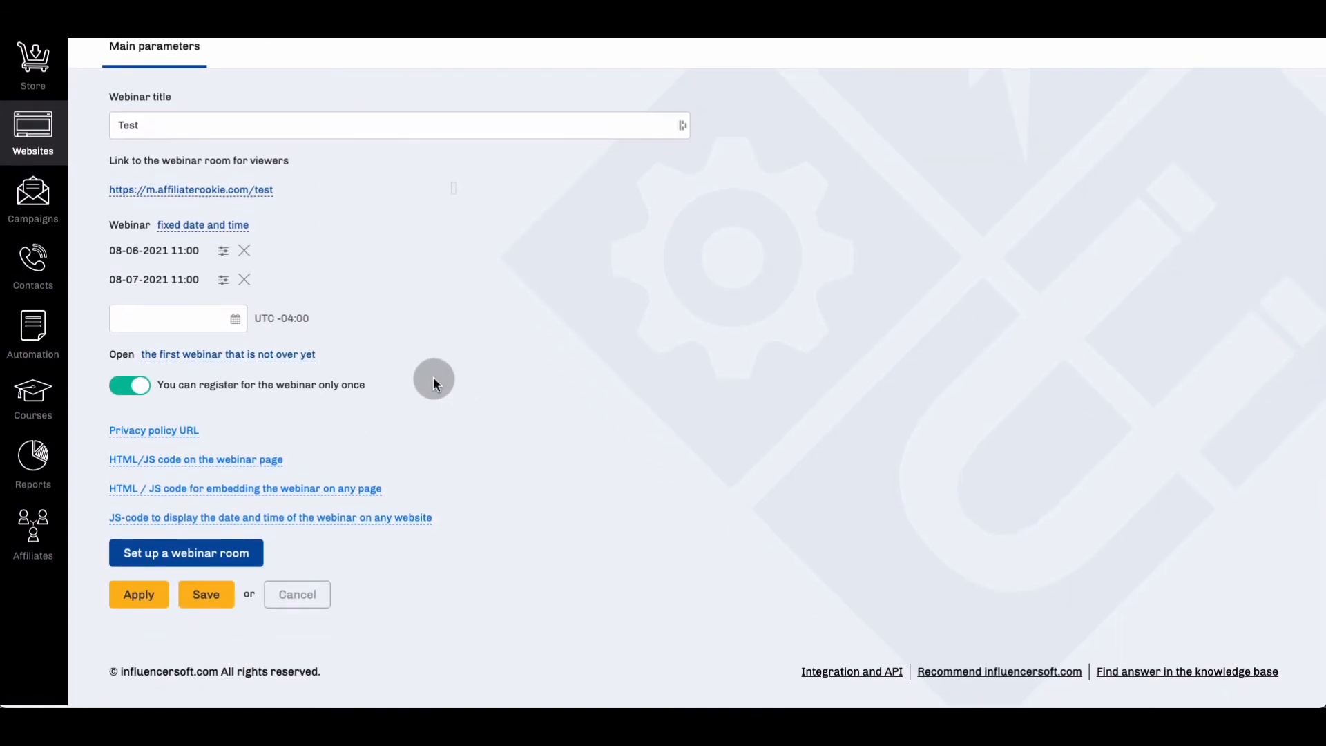
{"action": "scroll", "coordinate": [433, 377], "scroll_direction": "up", "scroll_amount": 2}
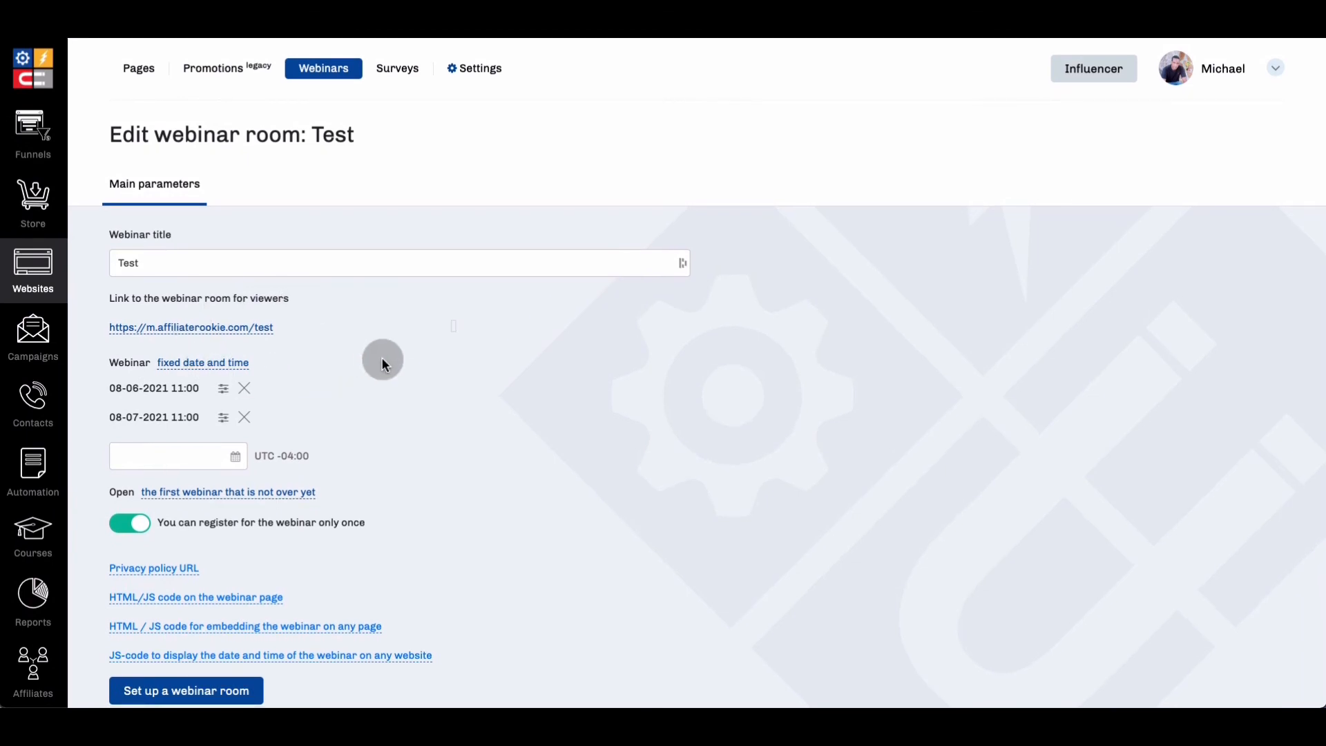
{"action": "scroll", "coordinate": [382, 358], "scroll_direction": "down", "scroll_amount": 1}
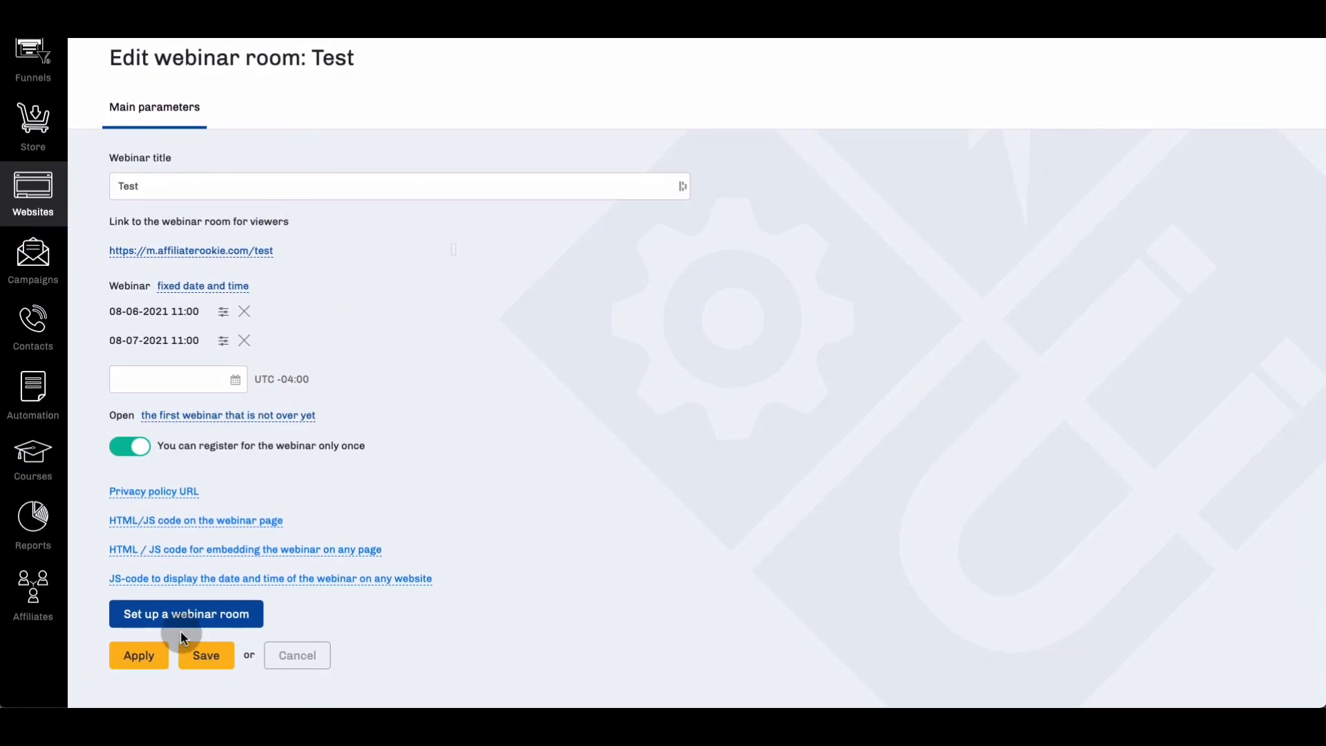
{"action": "left_click", "coordinate": [142, 656]}
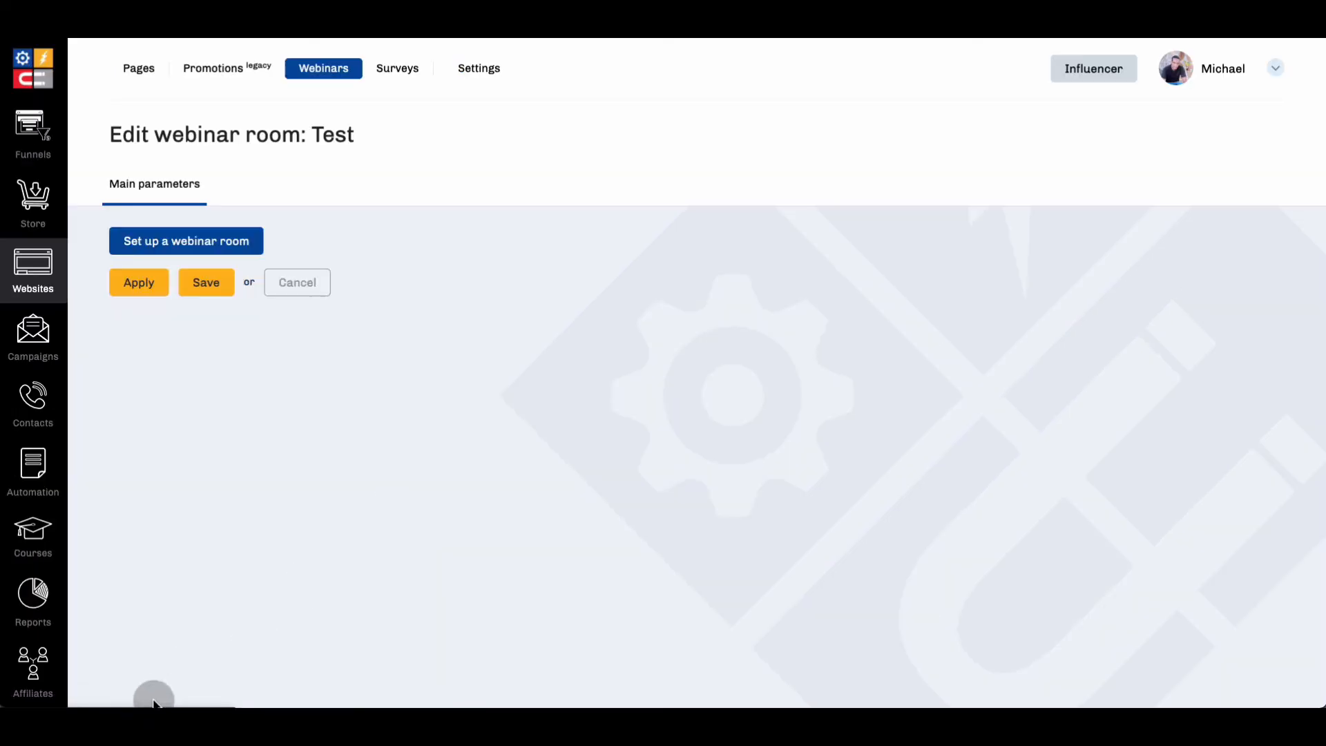
Save the Test webinar room's main parameters and return to the list of webinar rooms
{"action": "scroll", "coordinate": [276, 683], "scroll_direction": "down", "scroll_amount": 2}
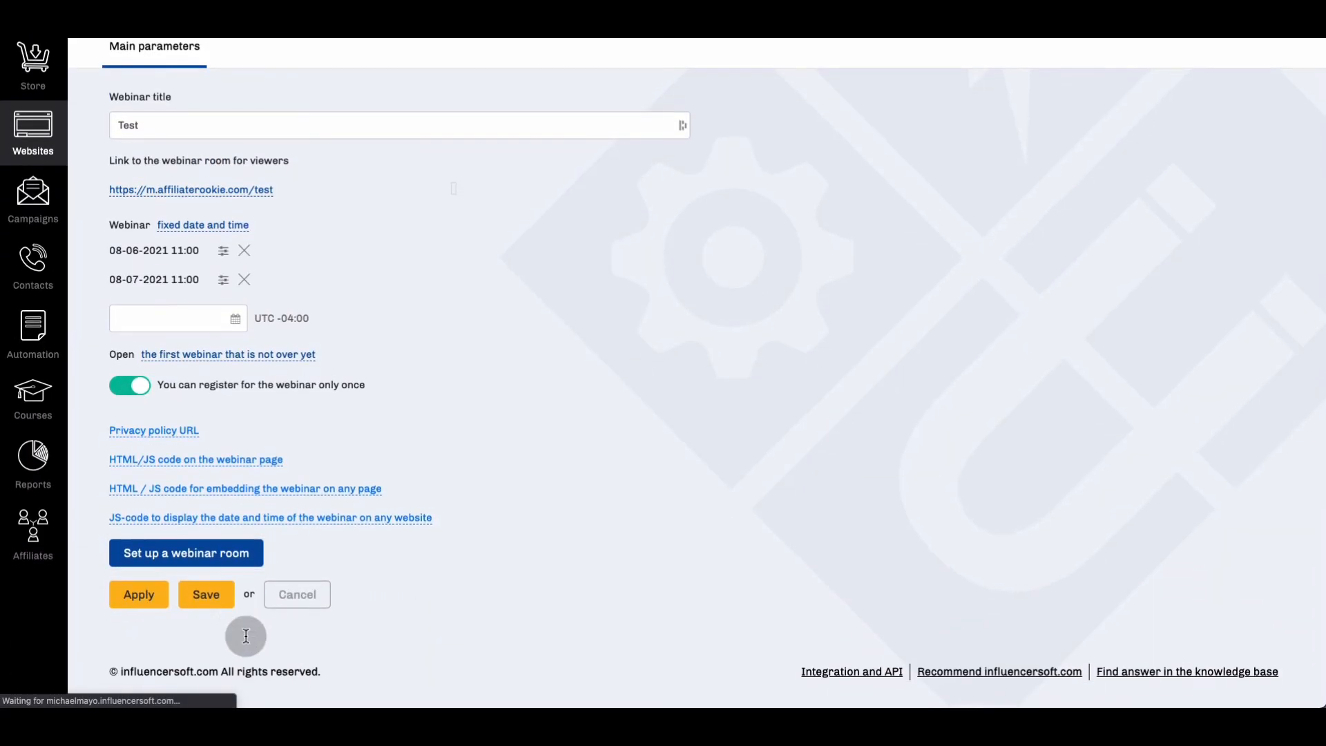
{"action": "left_click", "coordinate": [201, 598]}
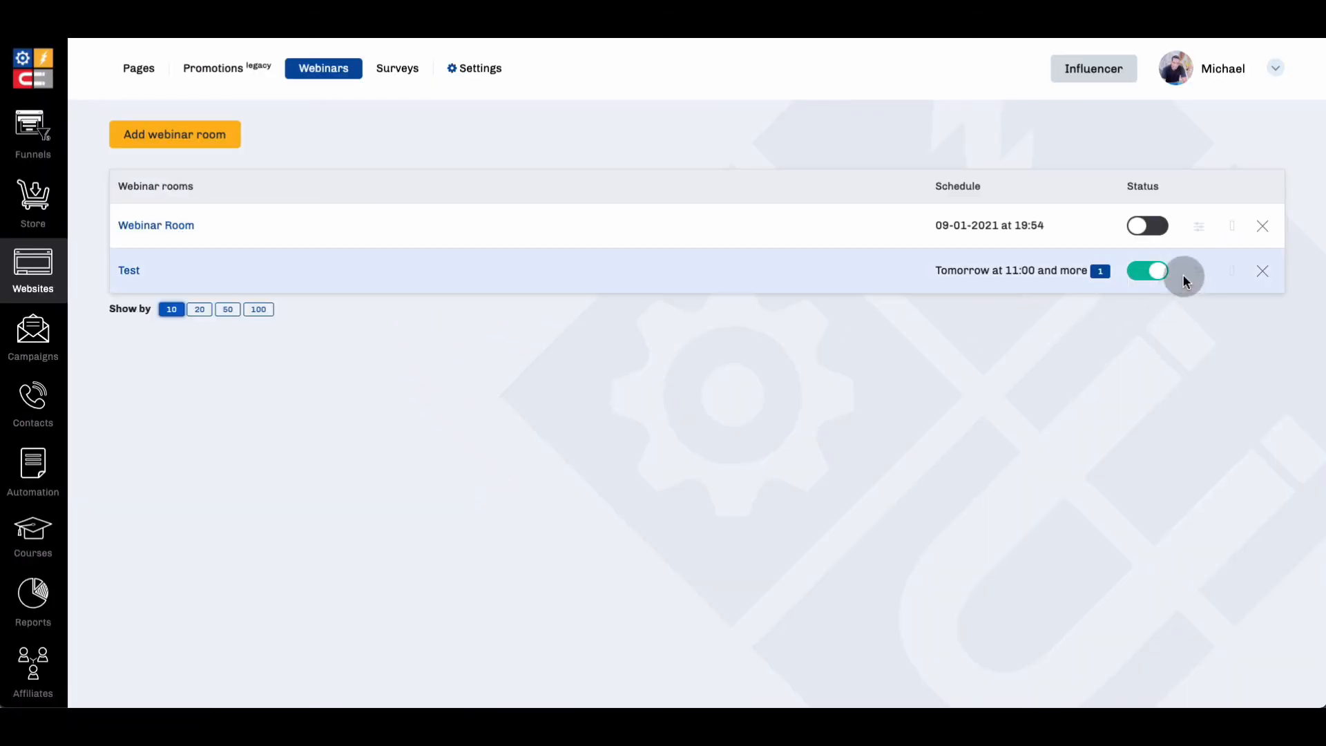
View the Test room's setup from the room list and exit it, and copy the room's viewer link to the clipboard
{"action": "left_click", "coordinate": [1206, 275]}
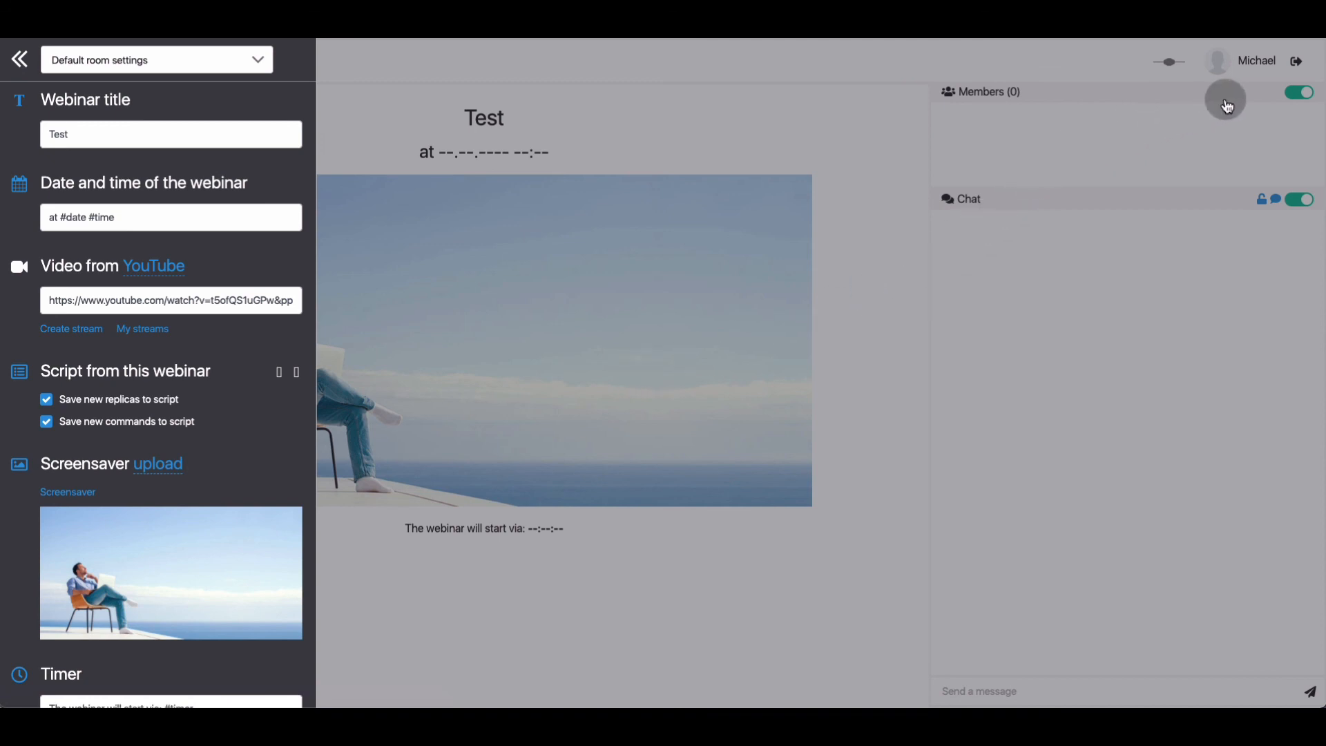
{"action": "left_click", "coordinate": [1295, 61]}
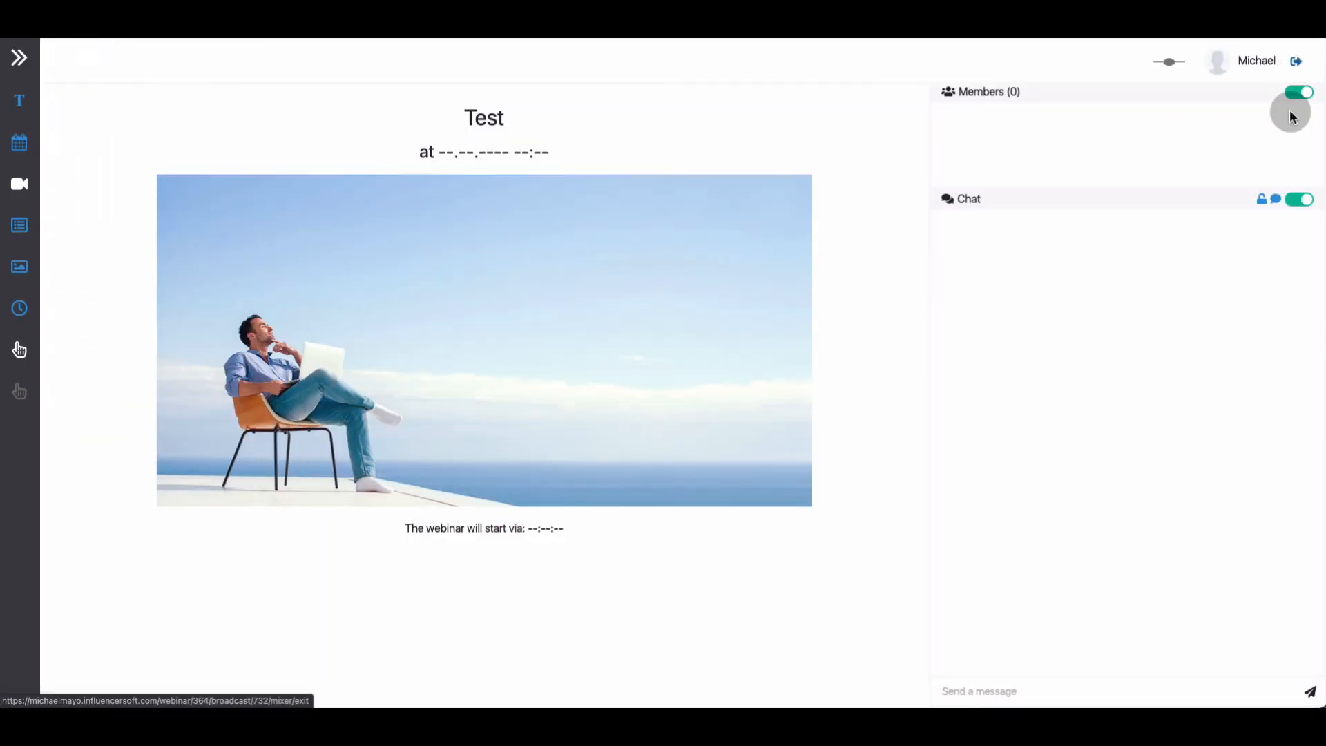
{"action": "left_click", "coordinate": [1296, 61]}
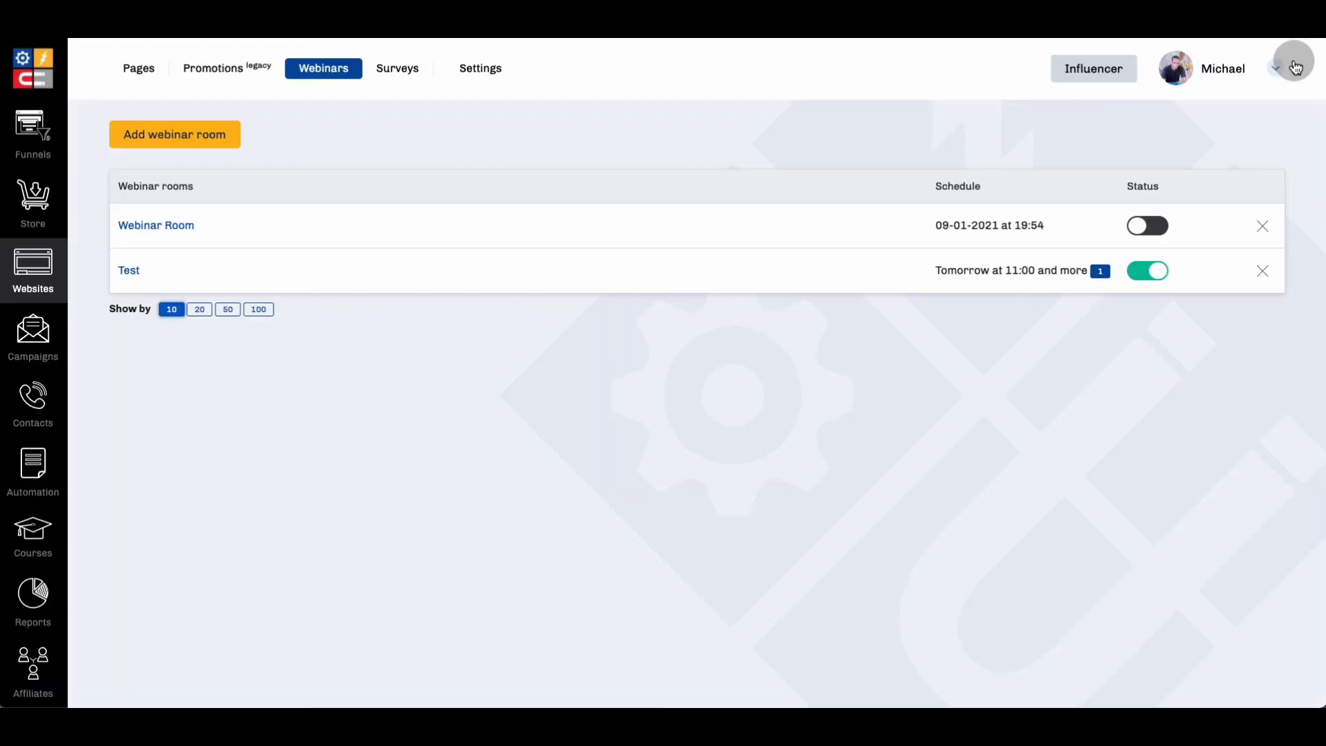
{"action": "left_click", "coordinate": [1232, 271]}
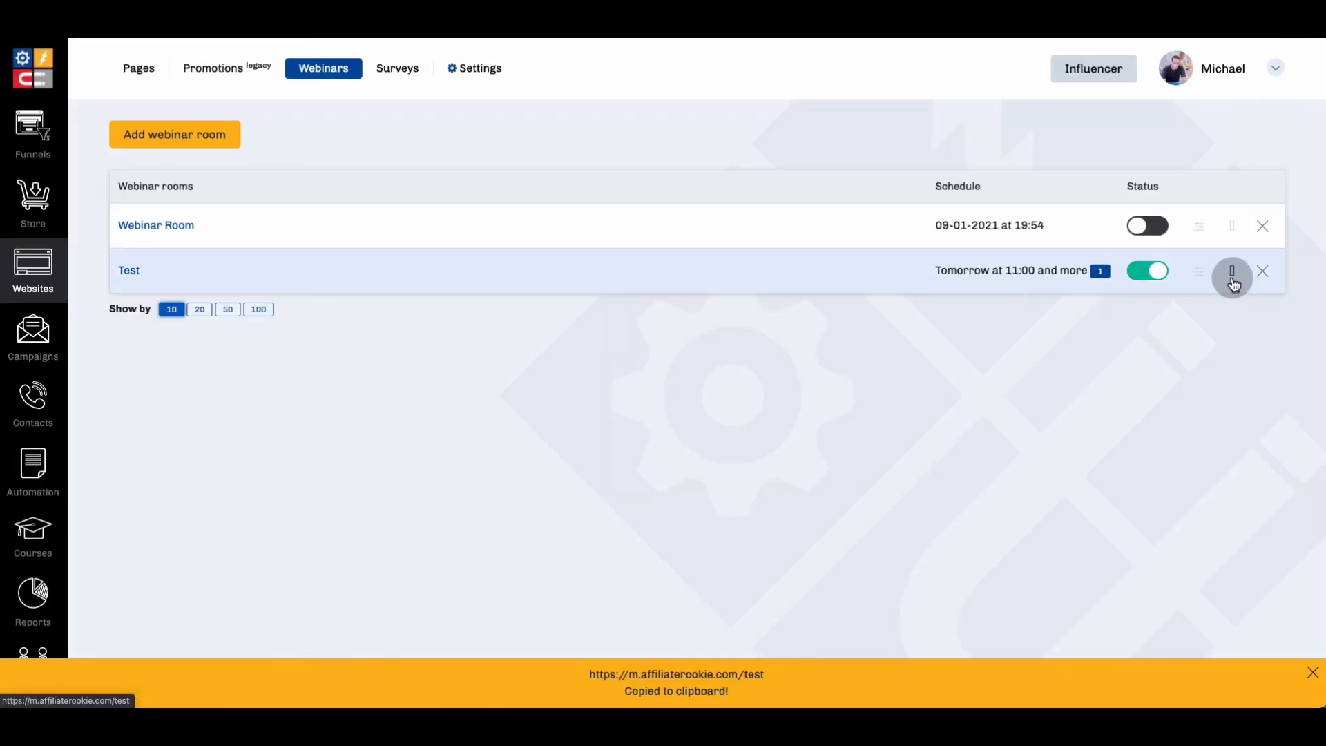